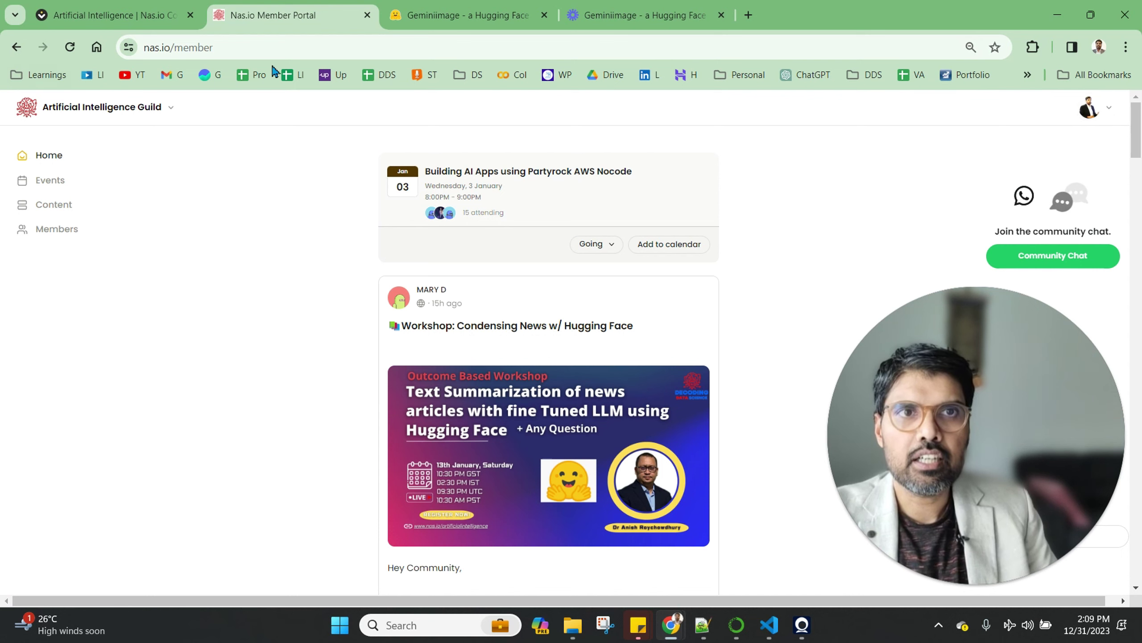
# - Log out and load the guild's public page at nas.io/aiguild
pyautogui.click(1107, 109)
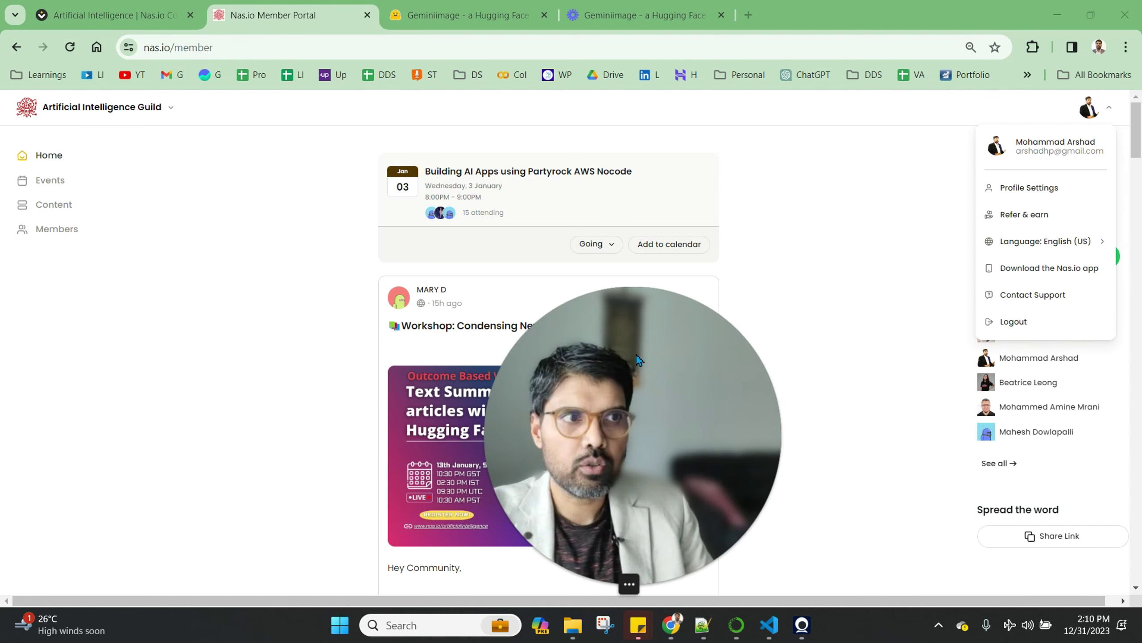
pyautogui.click(1019, 323)
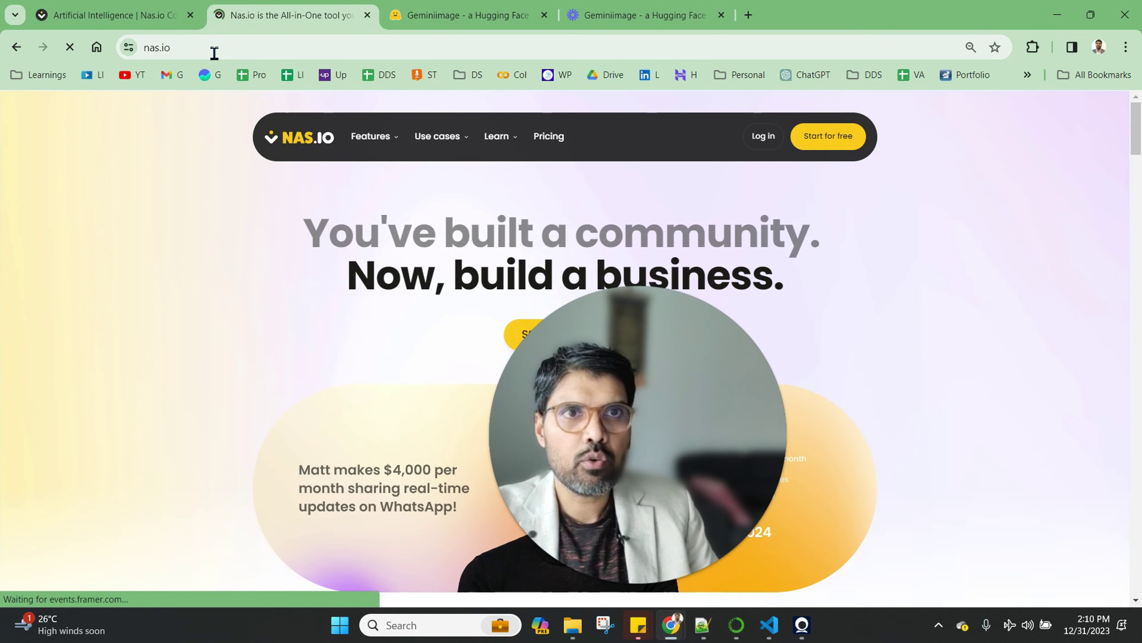
pyautogui.click(213, 51)
pyautogui.write('nas')
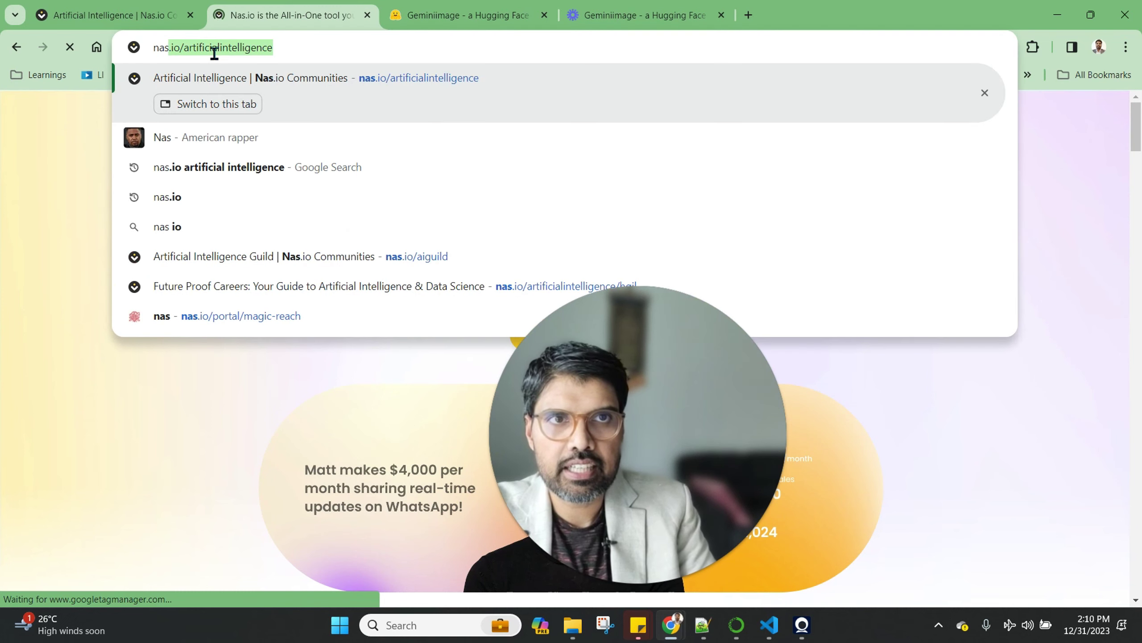
pyautogui.press('Right')
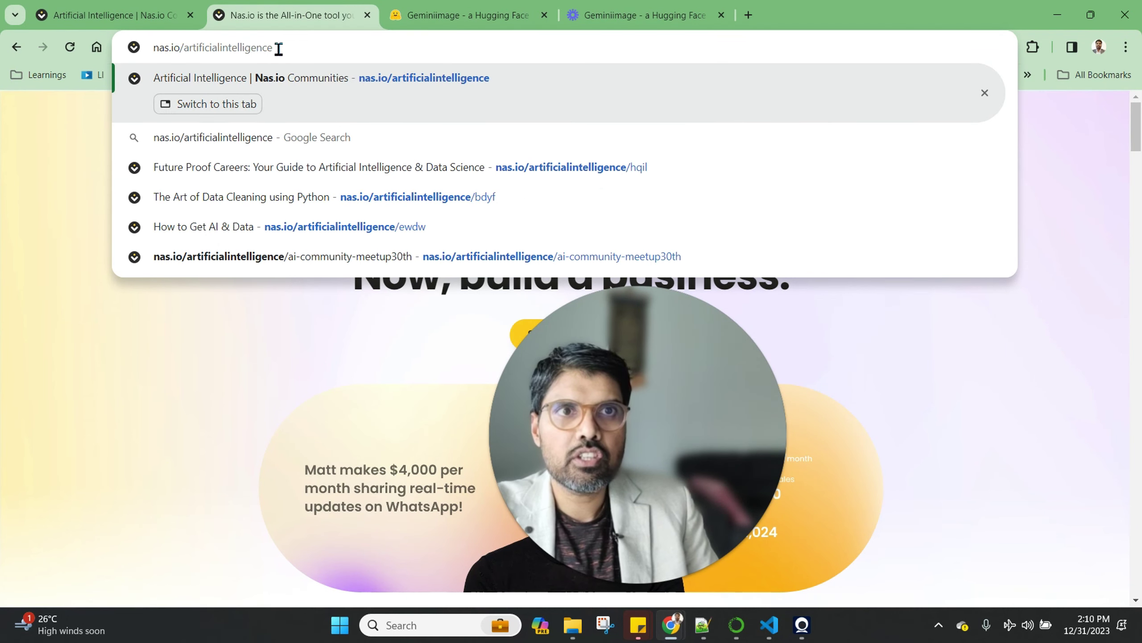
pyautogui.moveTo(278, 48); pyautogui.dragTo(190, 50)
pyautogui.write('aigu')
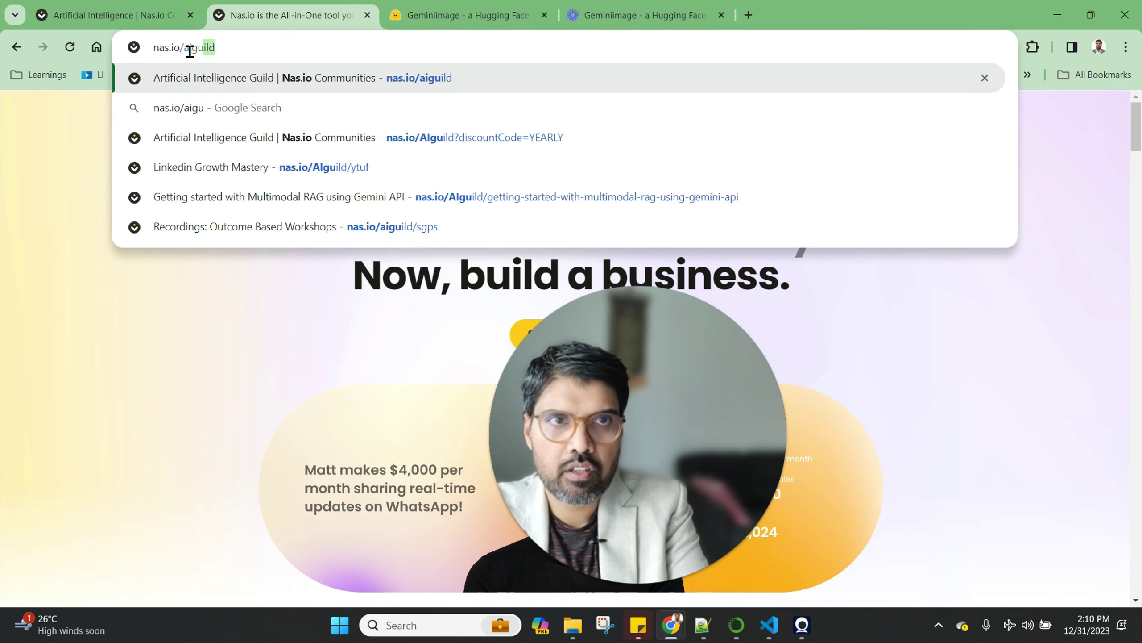
pyautogui.press('Return')
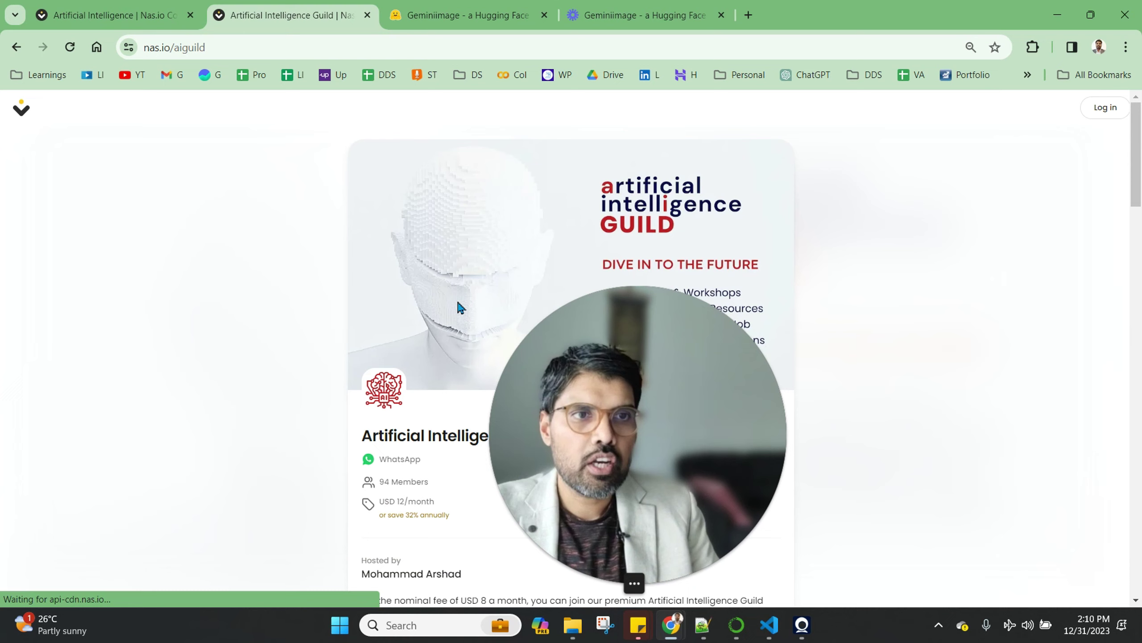
pyautogui.scroll(-5, 457, 298)
pyautogui.scroll(-5, 452, 342)
pyautogui.scroll(-3, 452, 343)
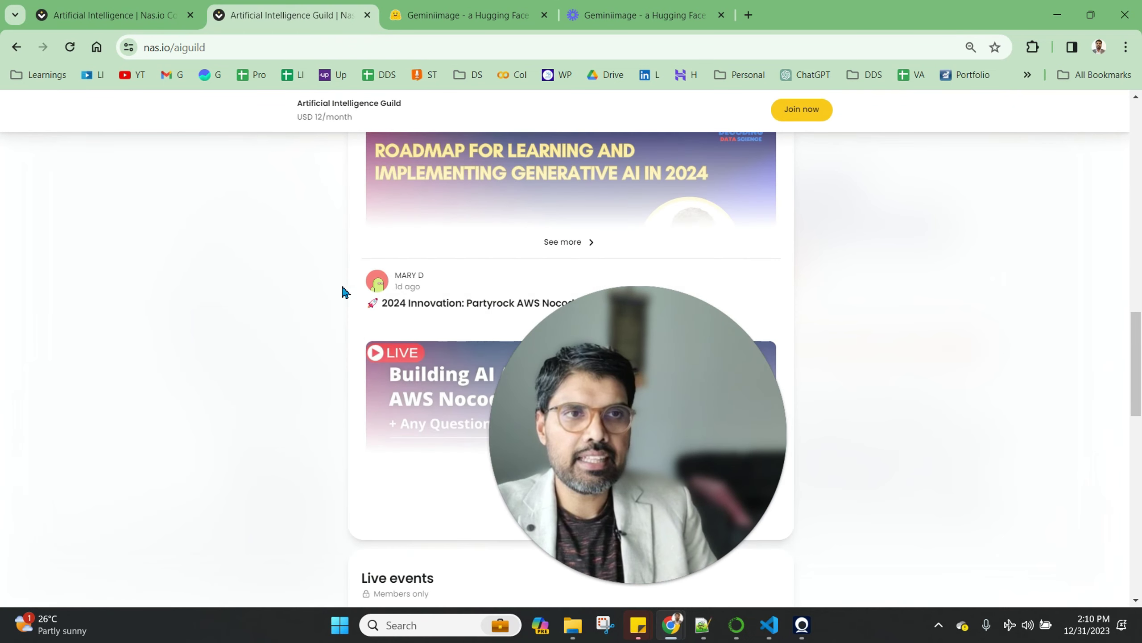
pyautogui.scroll(3, 346, 293)
pyautogui.scroll(-5, 563, 274)
pyautogui.scroll(-3, 562, 274)
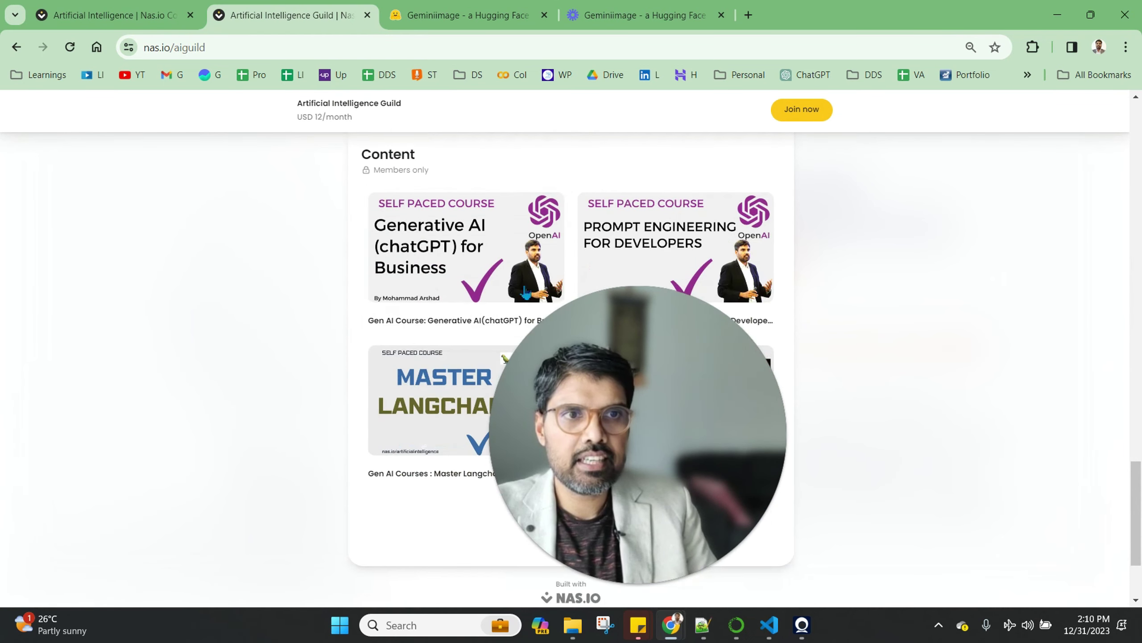
# - Open the Generative AI (chatGPT) for Business course card to see its 8 lesson videos
pyautogui.click(432, 237)
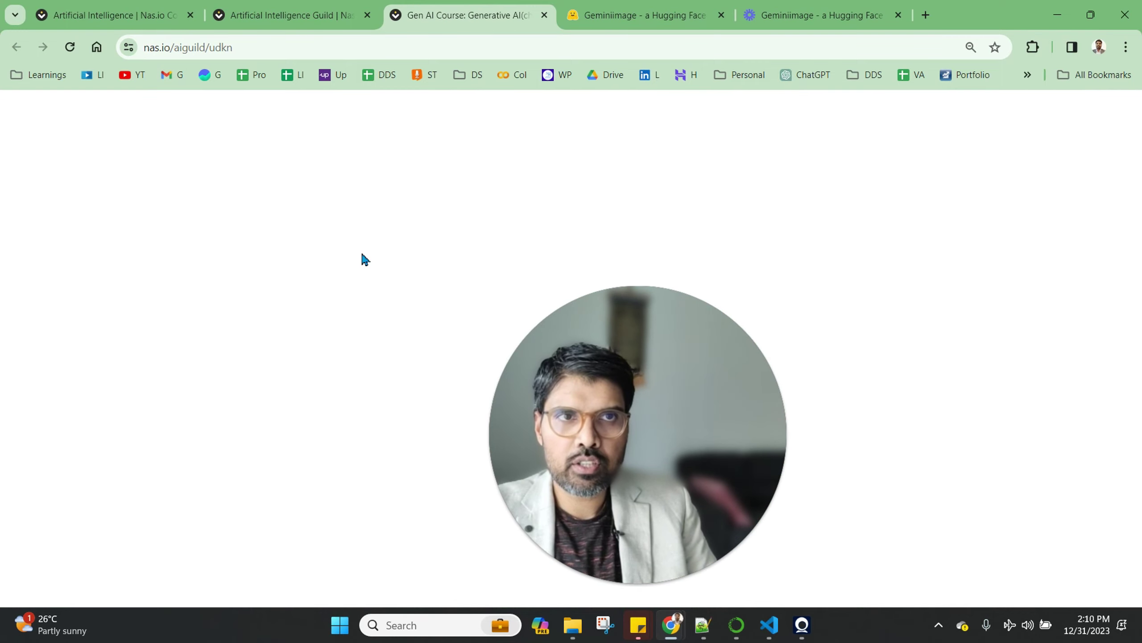
pyautogui.scroll(-2, 361, 259)
pyautogui.scroll(-5, 439, 331)
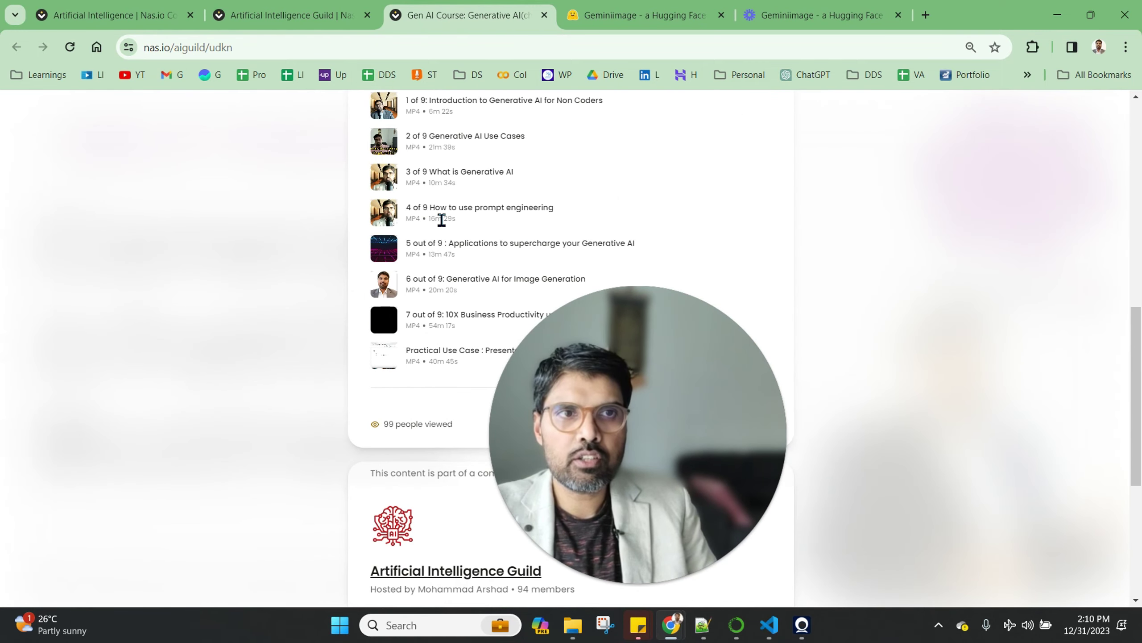
pyautogui.scroll(3, 422, 298)
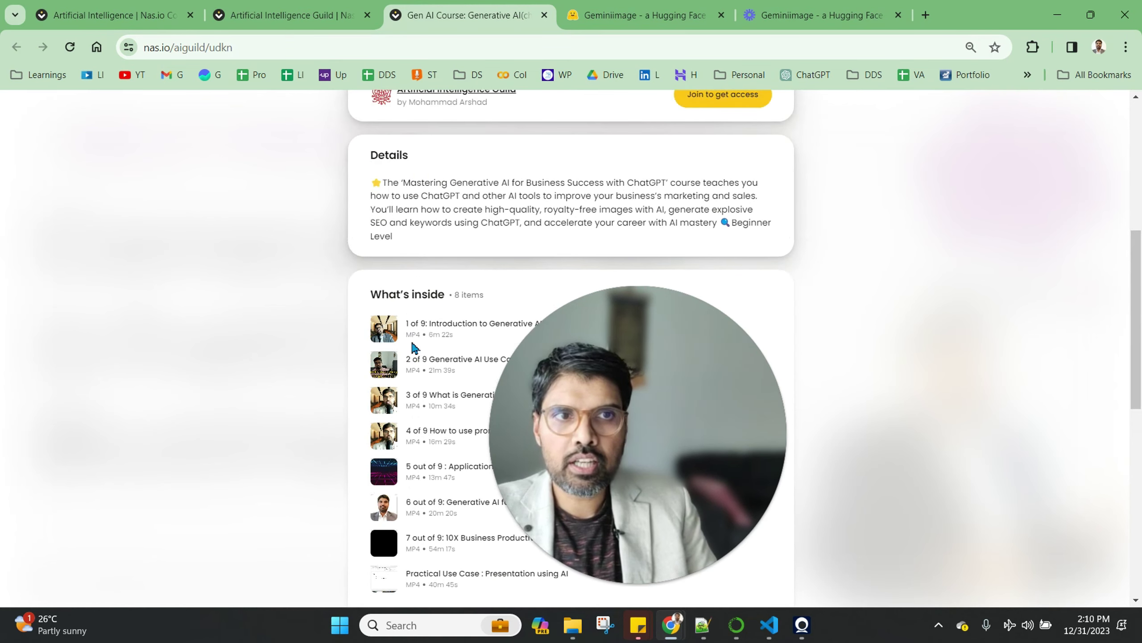
pyautogui.scroll(3, 416, 338)
pyautogui.scroll(2, 416, 338)
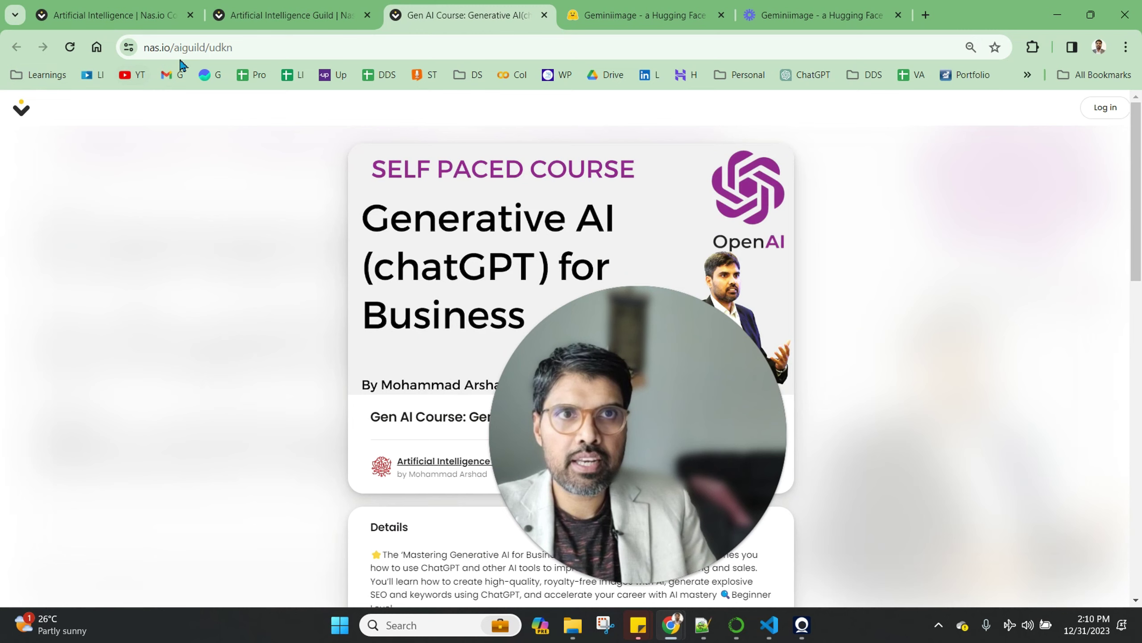
pyautogui.scroll(-2, 350, 339)
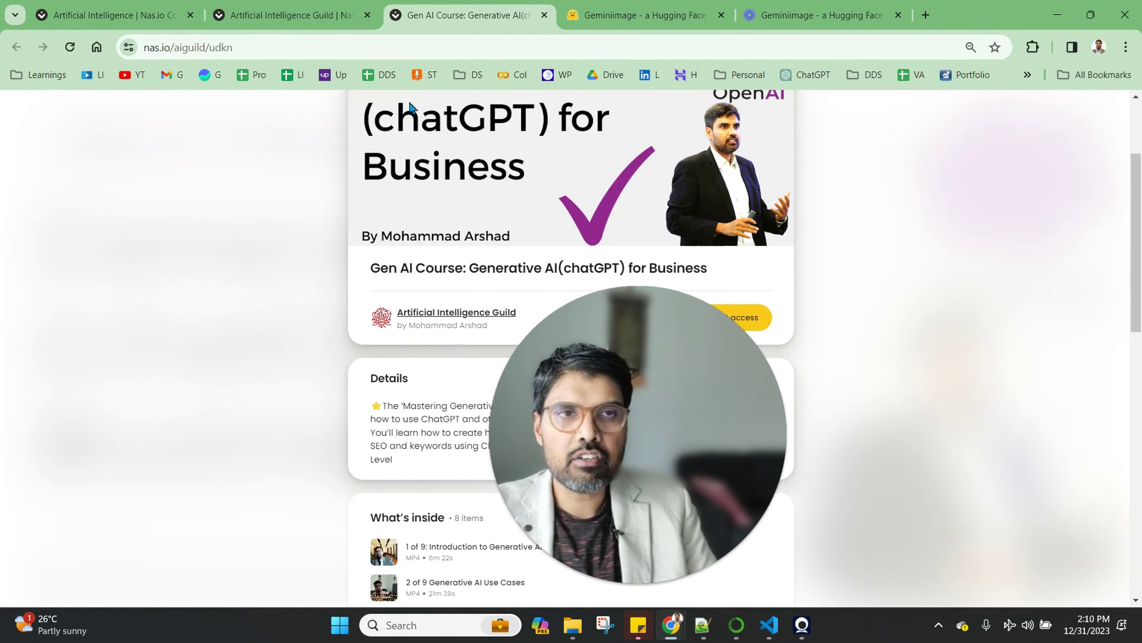
# - Go back to nas.io/aiguild and start logging in to the guild
pyautogui.moveTo(178, 58); pyautogui.dragTo(377, 58)
pyautogui.press('BackSpace')
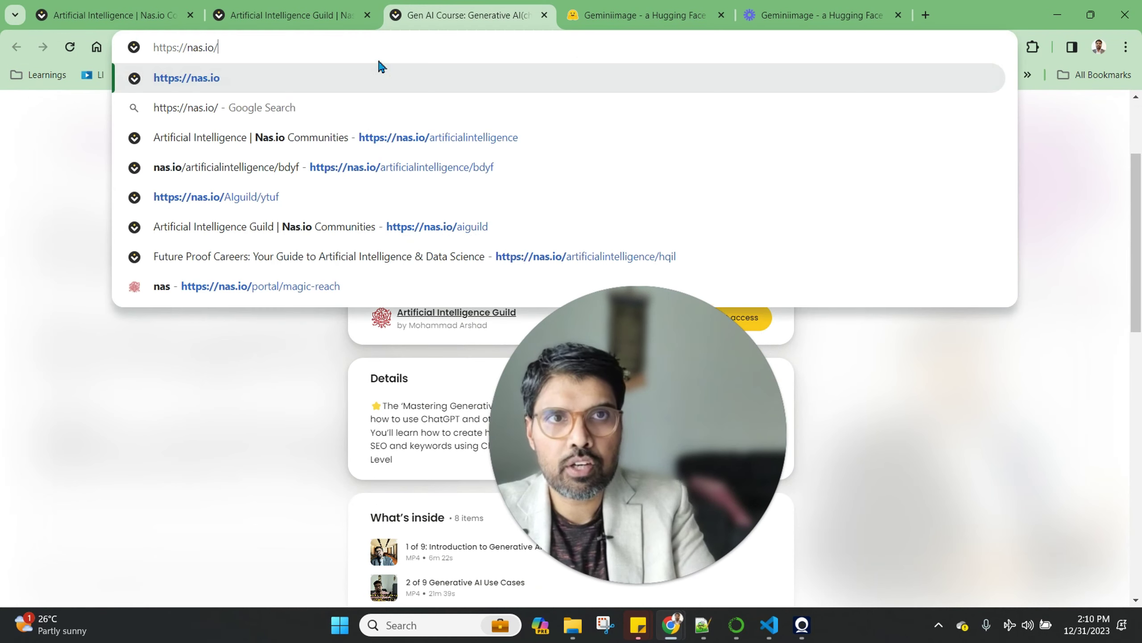
pyautogui.press('Return')
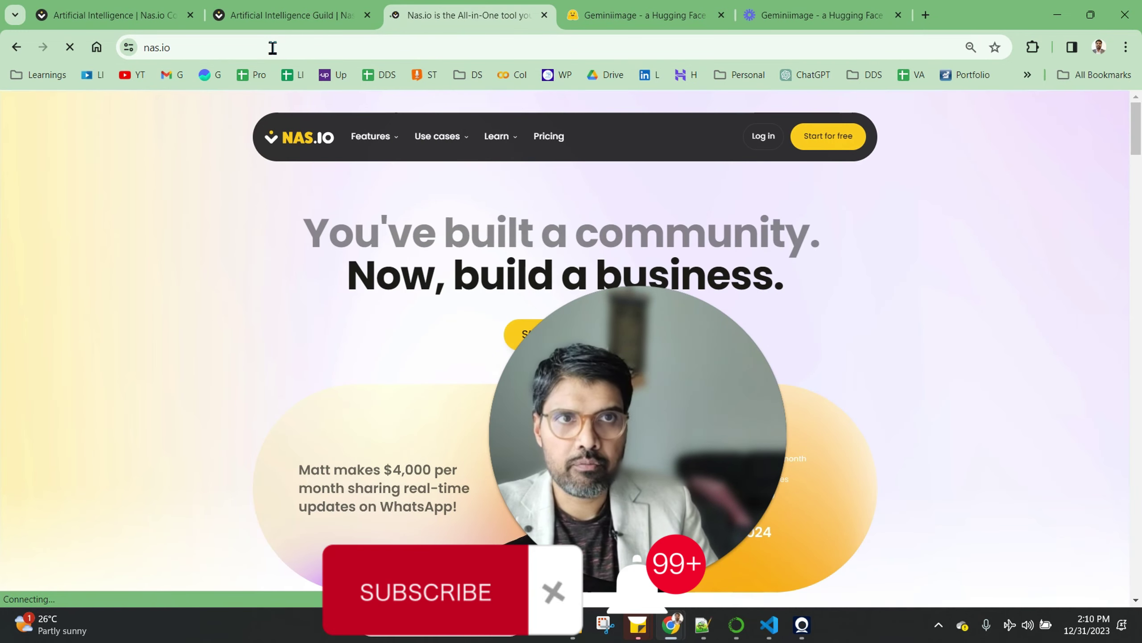
pyautogui.click(272, 48)
pyautogui.write('/aig')
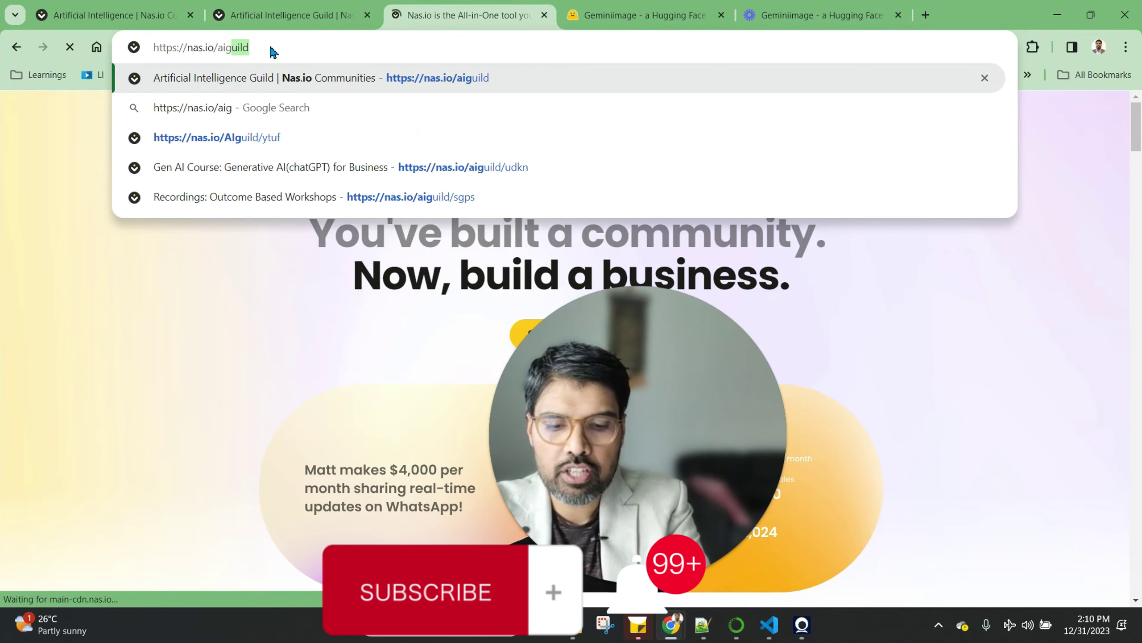
pyautogui.write('uild')
pyautogui.press('Return')
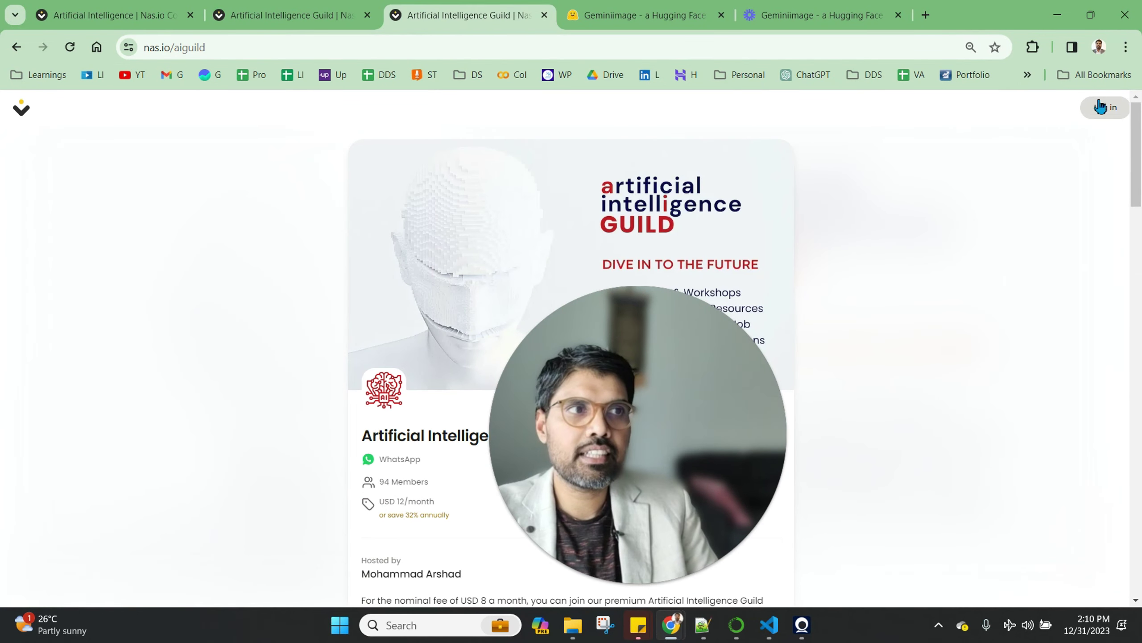
pyautogui.click(1102, 108)
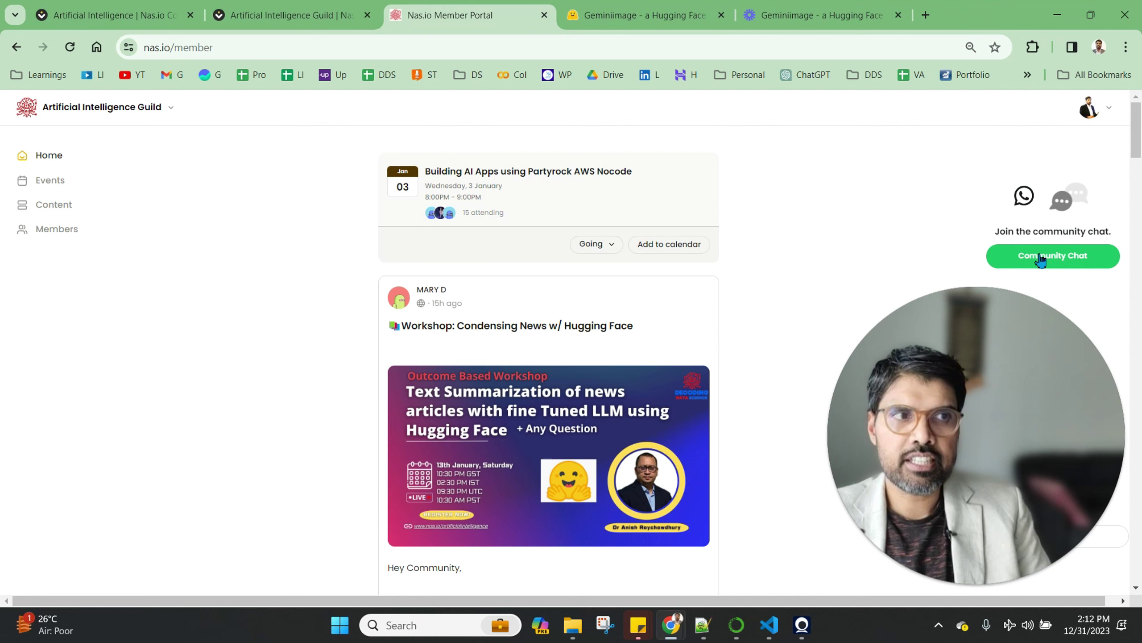
pyautogui.scroll(-1, 648, 231)
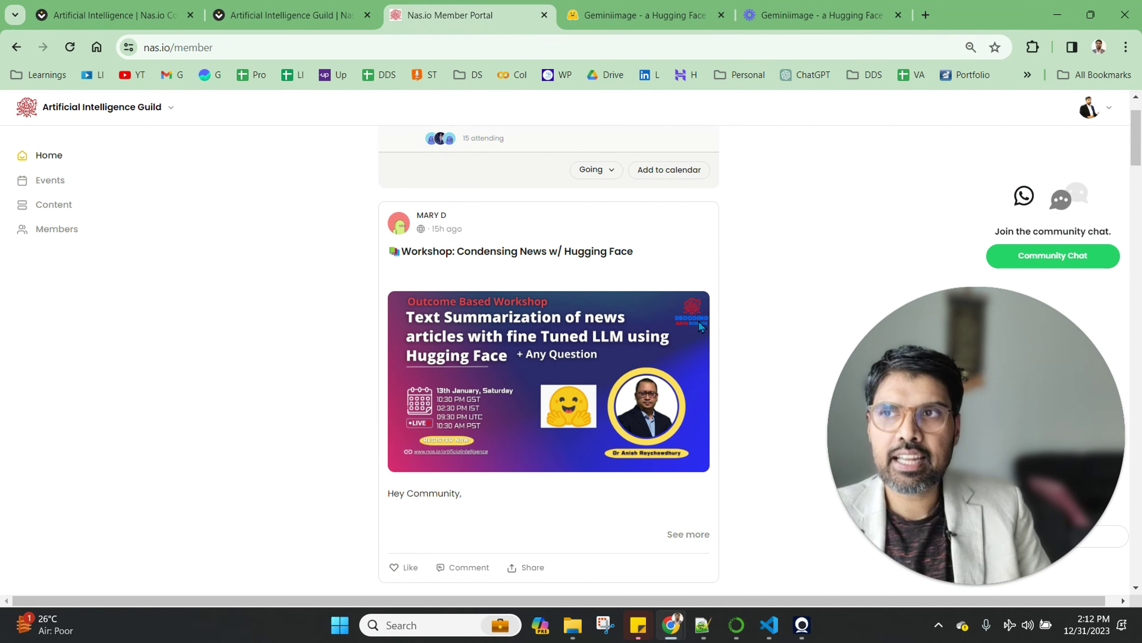
pyautogui.click(396, 573)
pyautogui.scroll(-2, 664, 238)
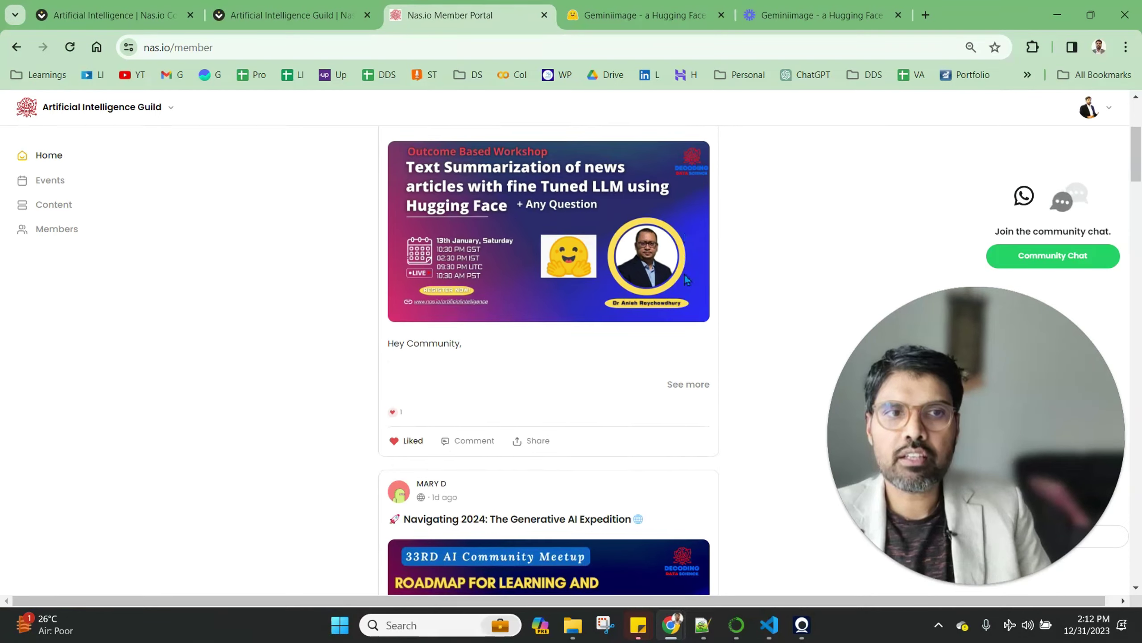
pyautogui.scroll(-3, 684, 279)
pyautogui.scroll(2, 480, 504)
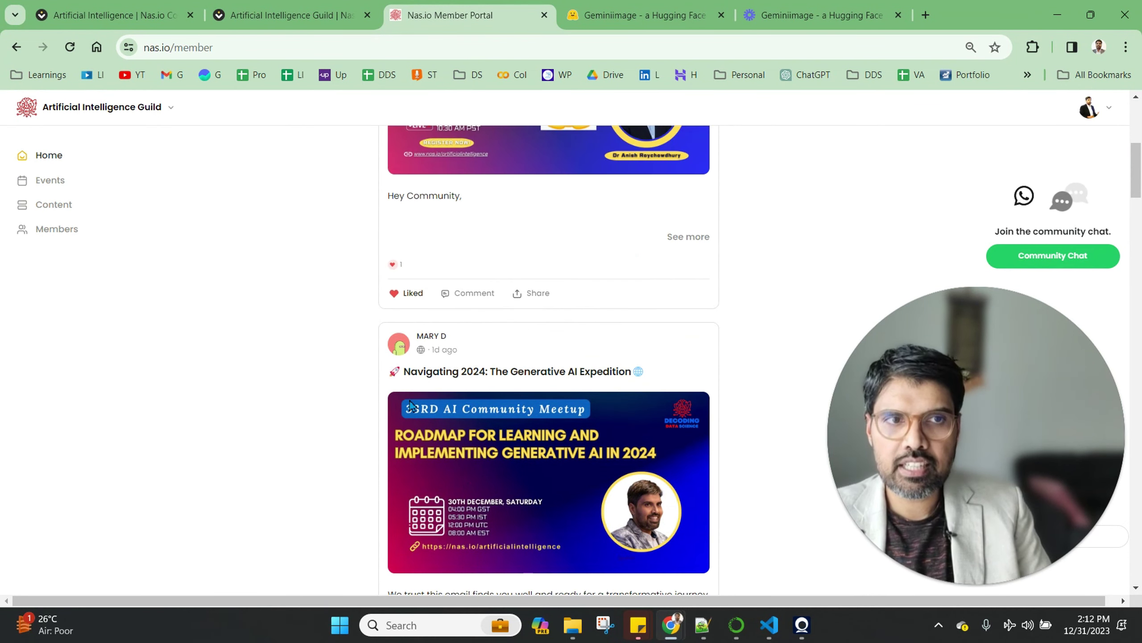
pyautogui.scroll(2, 412, 407)
pyautogui.scroll(2, 412, 407)
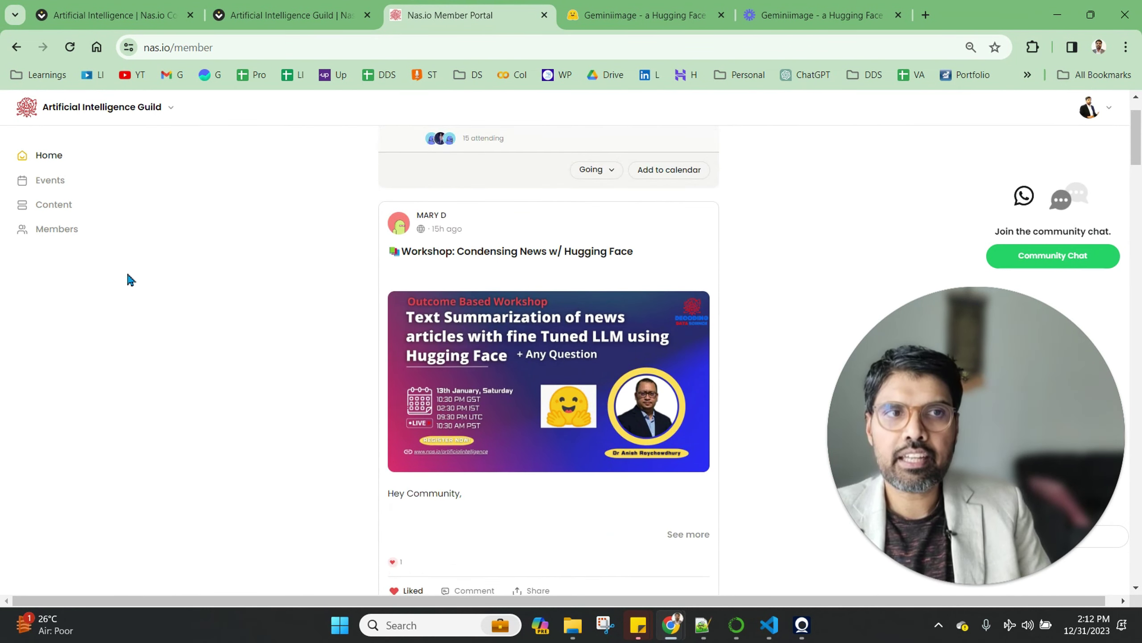
pyautogui.scroll(-3, 603, 205)
pyautogui.scroll(-4, 603, 339)
pyautogui.scroll(-5, 604, 340)
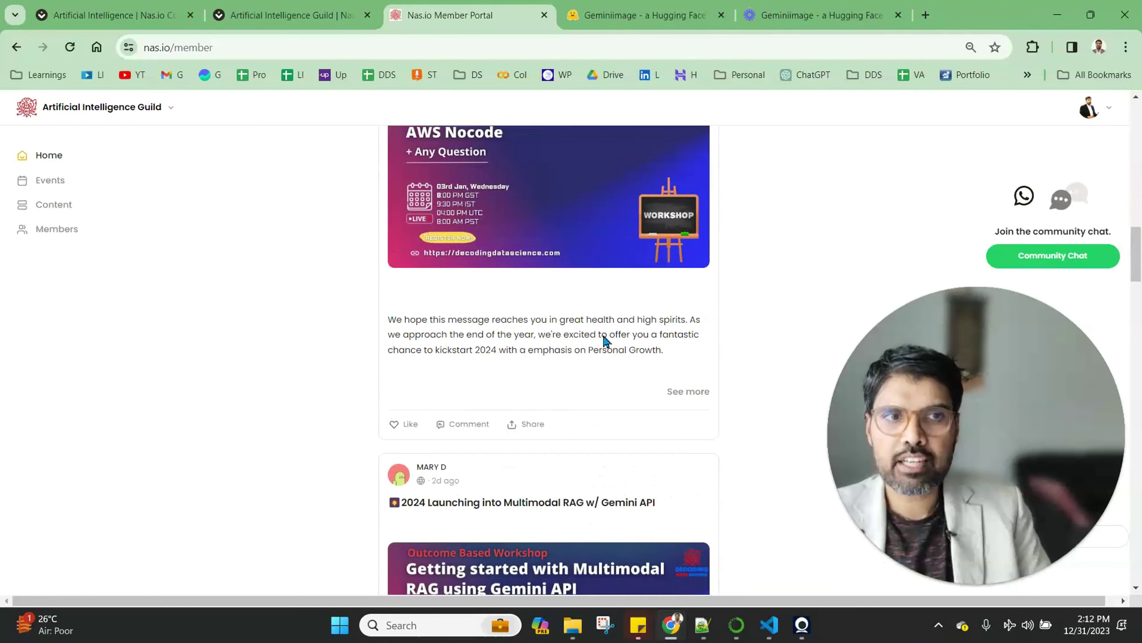
pyautogui.click(395, 302)
pyautogui.scroll(-5, 539, 326)
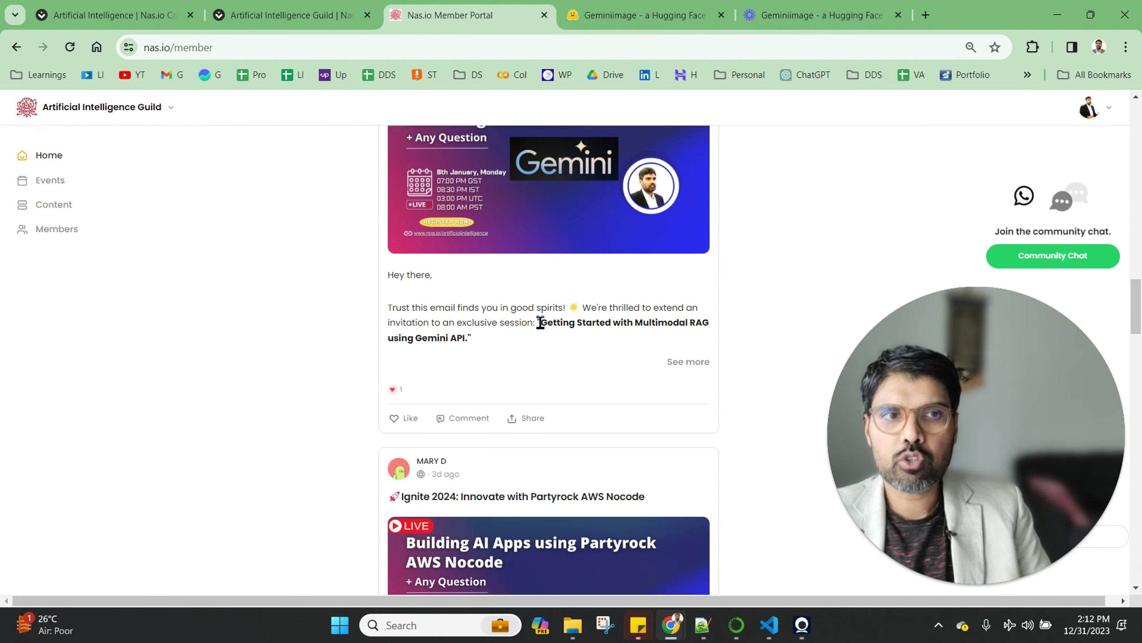
pyautogui.scroll(-2, 538, 325)
pyautogui.scroll(5, 538, 326)
pyautogui.scroll(5, 538, 327)
pyautogui.scroll(5, 538, 326)
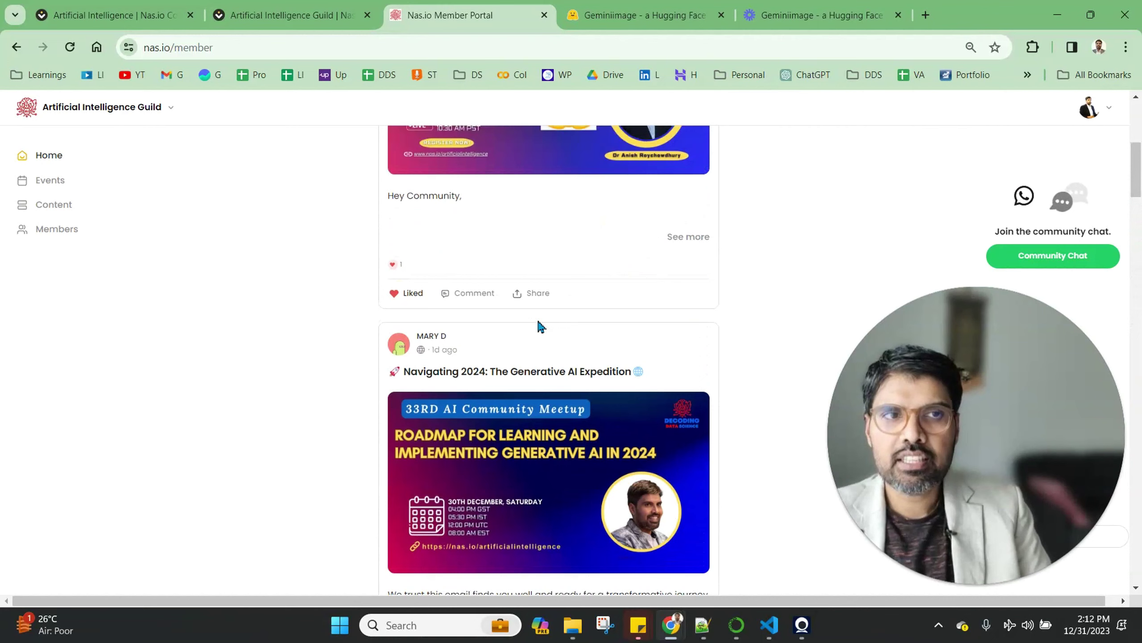
pyautogui.scroll(5, 539, 326)
pyautogui.scroll(1, 539, 326)
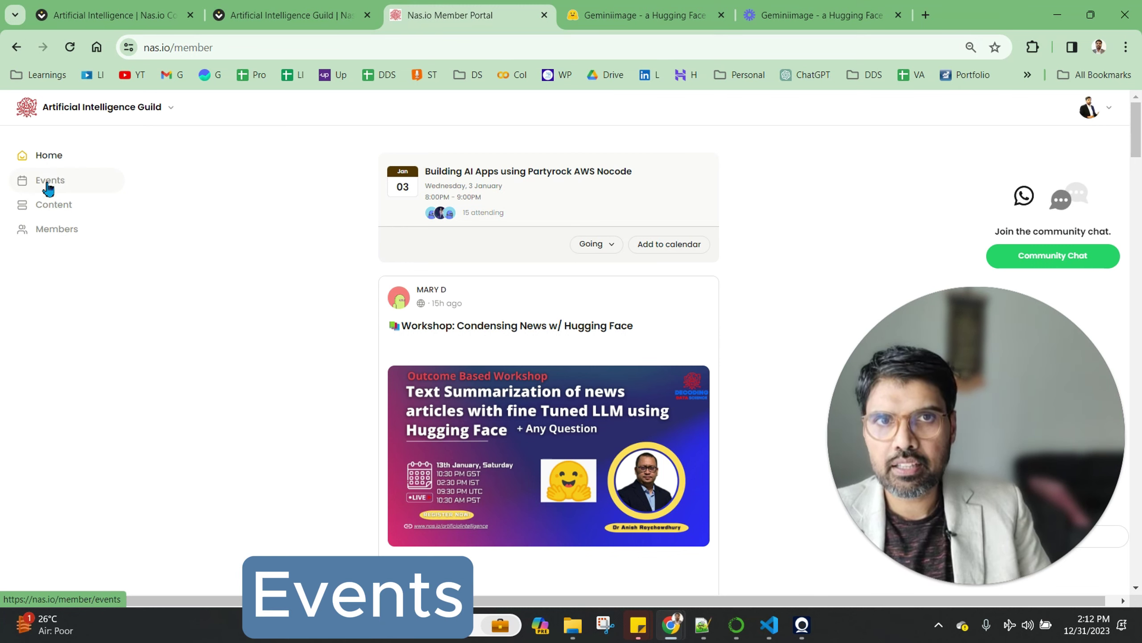
# - Browse the guild's upcoming January events, then its past December events
pyautogui.click(48, 182)
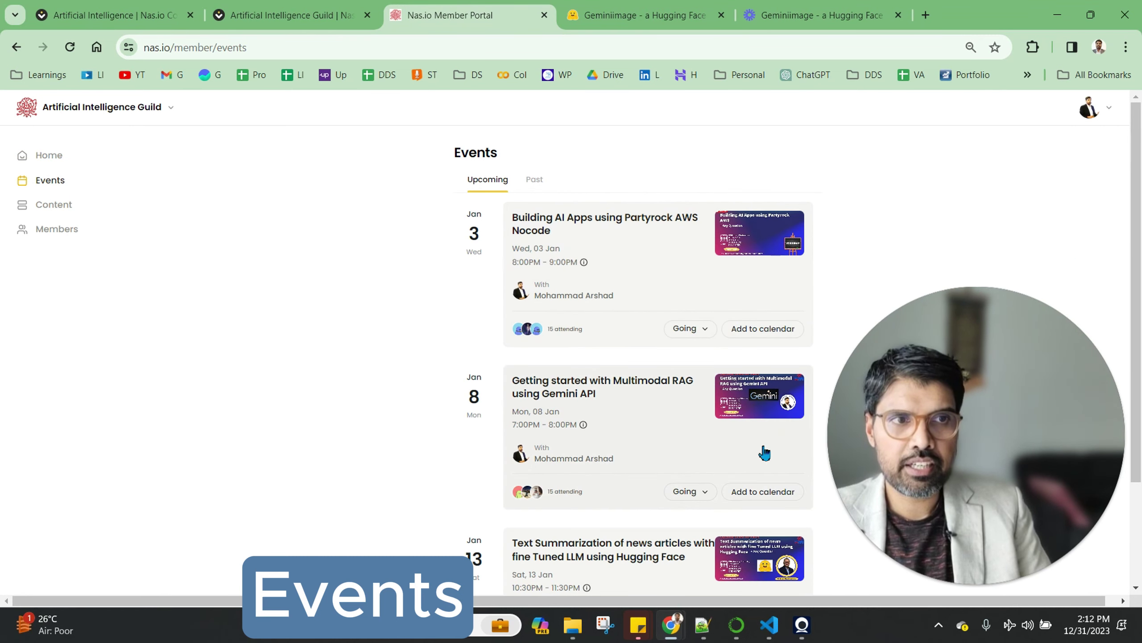
pyautogui.scroll(-2, 723, 269)
pyautogui.scroll(2, 678, 455)
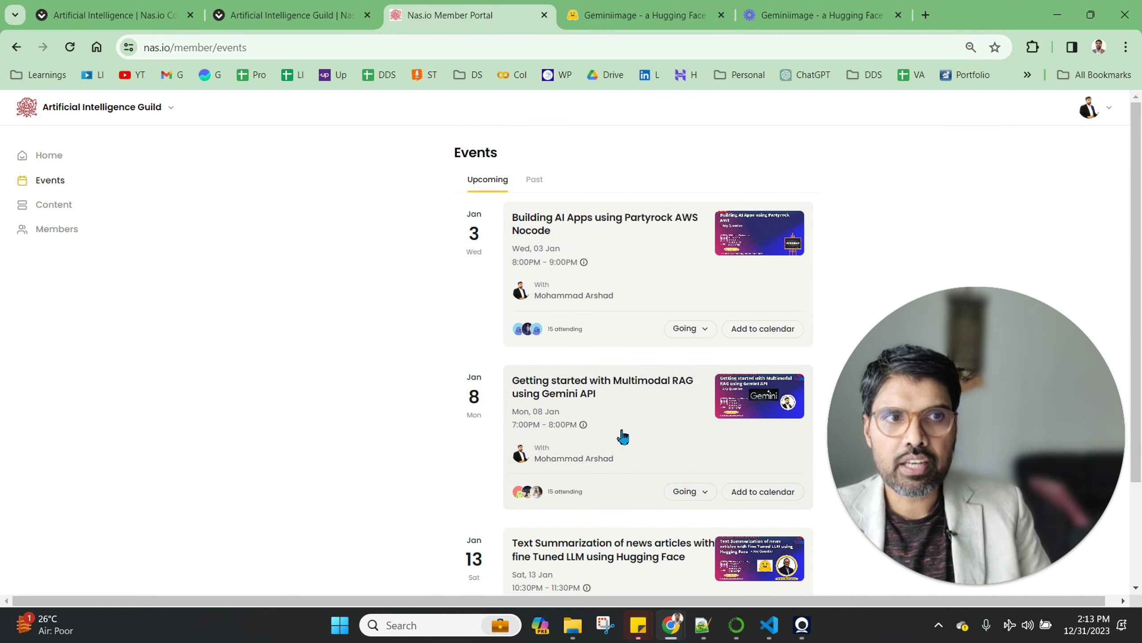
pyautogui.scroll(-1, 622, 436)
pyautogui.scroll(-1, 623, 435)
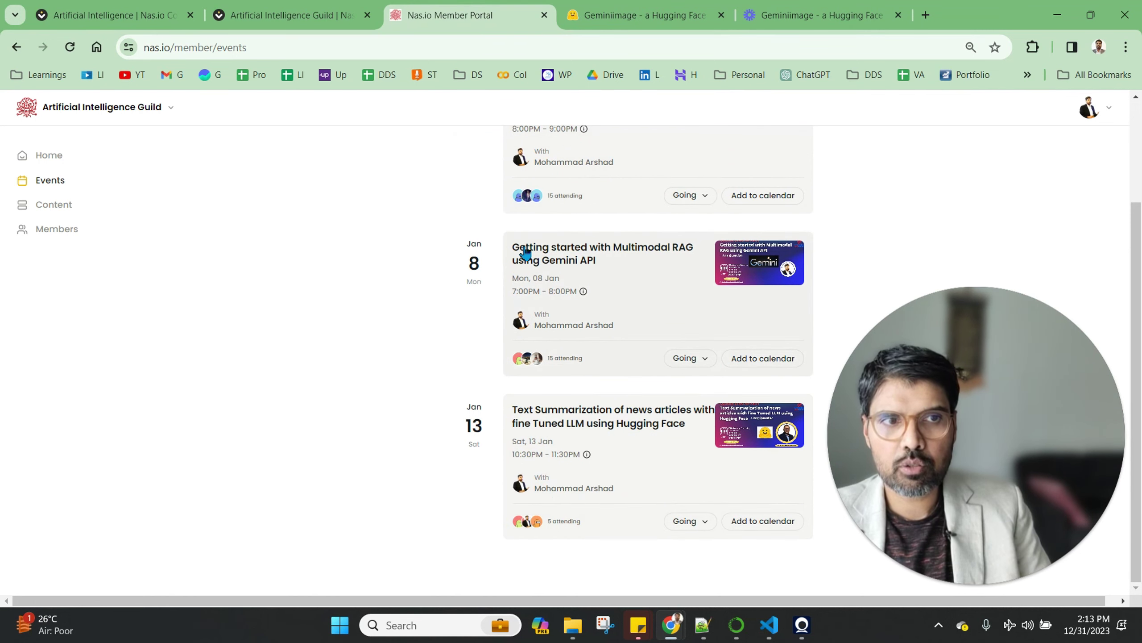
pyautogui.scroll(1, 525, 253)
pyautogui.scroll(-1, 525, 253)
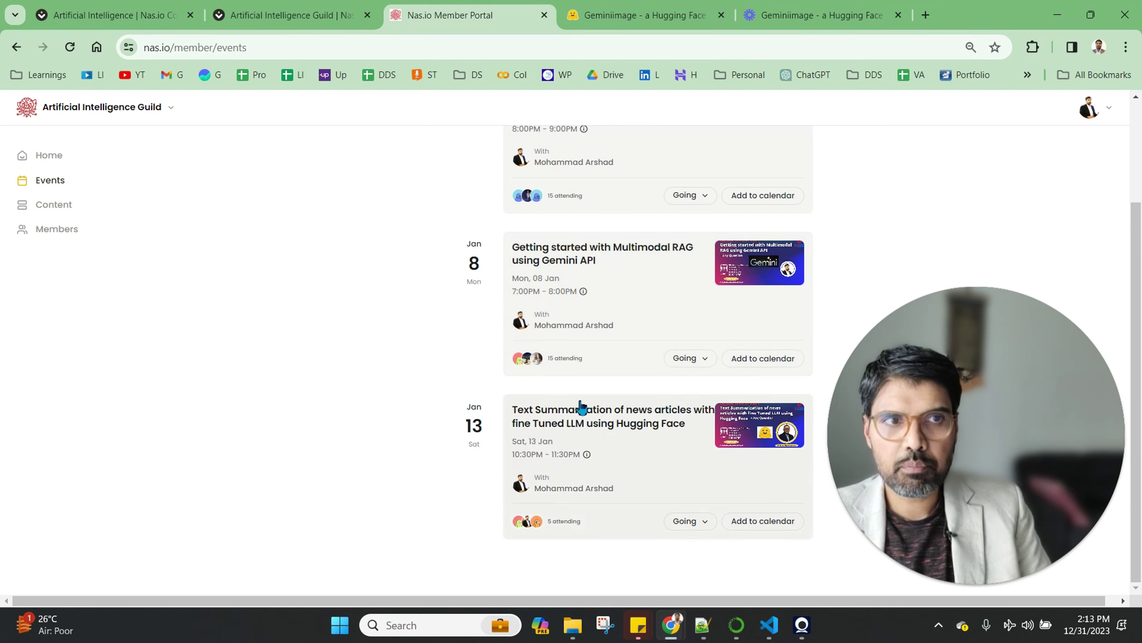
pyautogui.scroll(1, 535, 293)
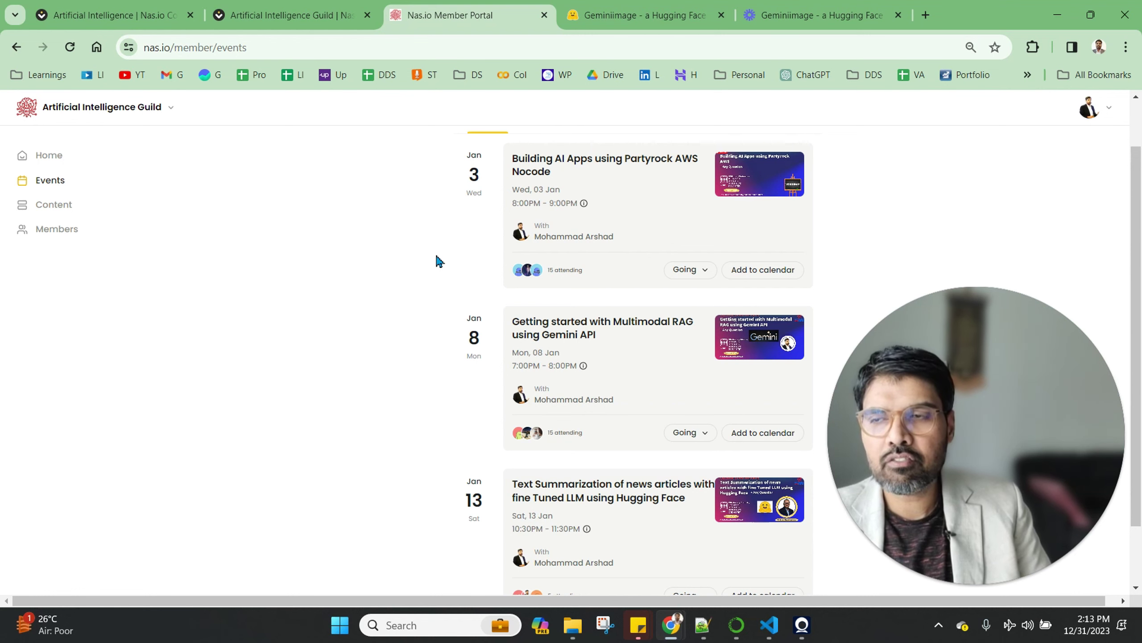
pyautogui.scroll(1, 435, 252)
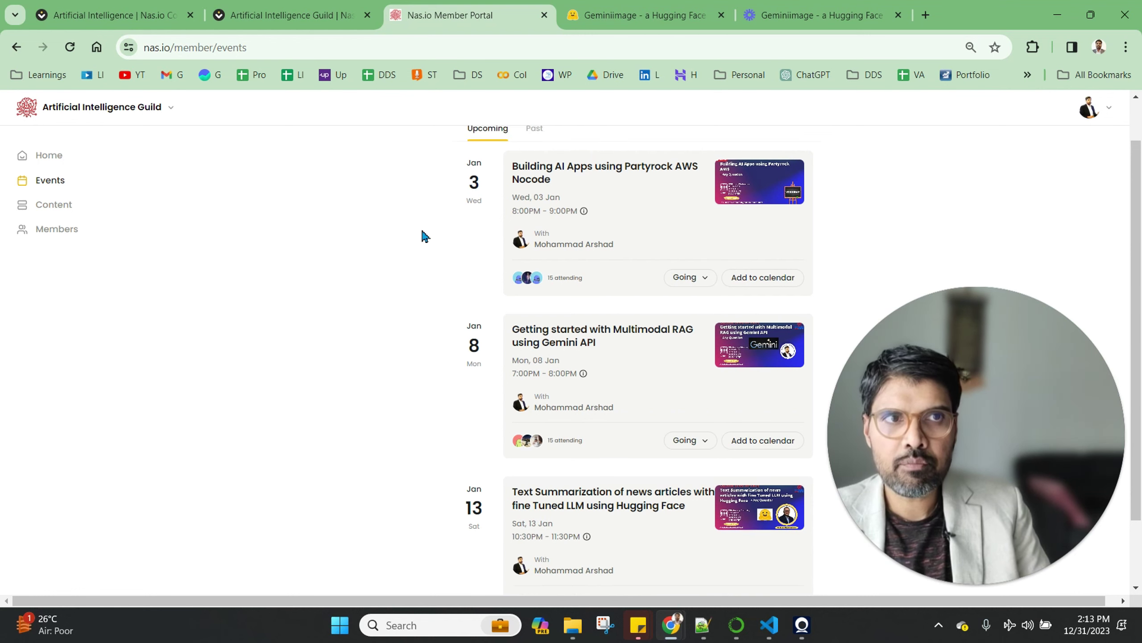
pyautogui.click(534, 181)
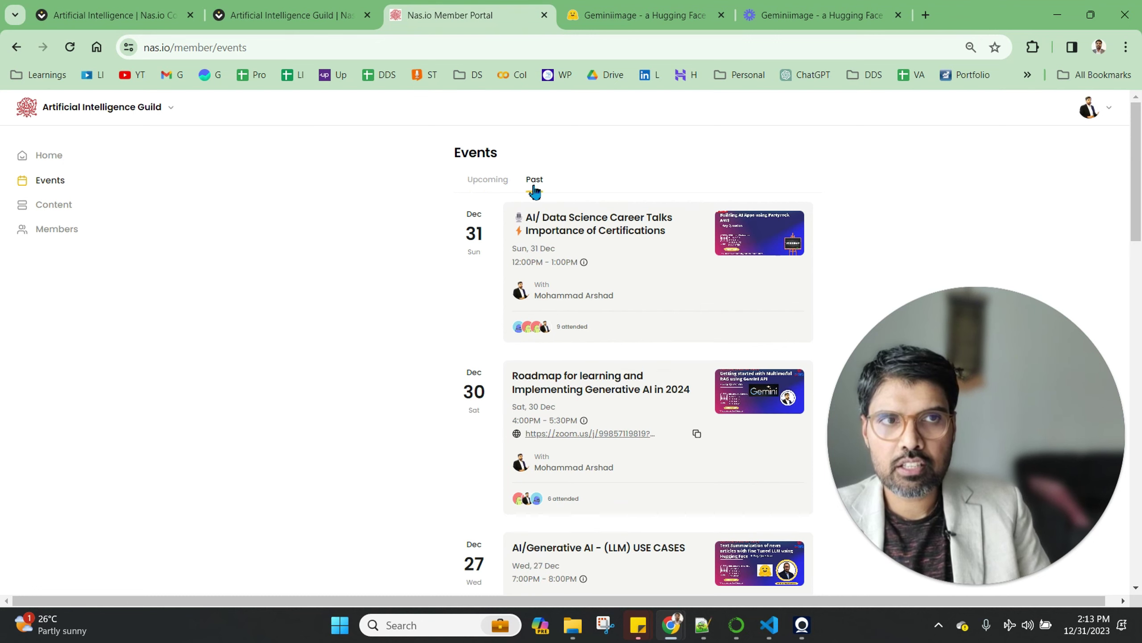
pyautogui.scroll(-3, 524, 284)
pyautogui.scroll(-2, 526, 284)
pyautogui.scroll(-3, 525, 284)
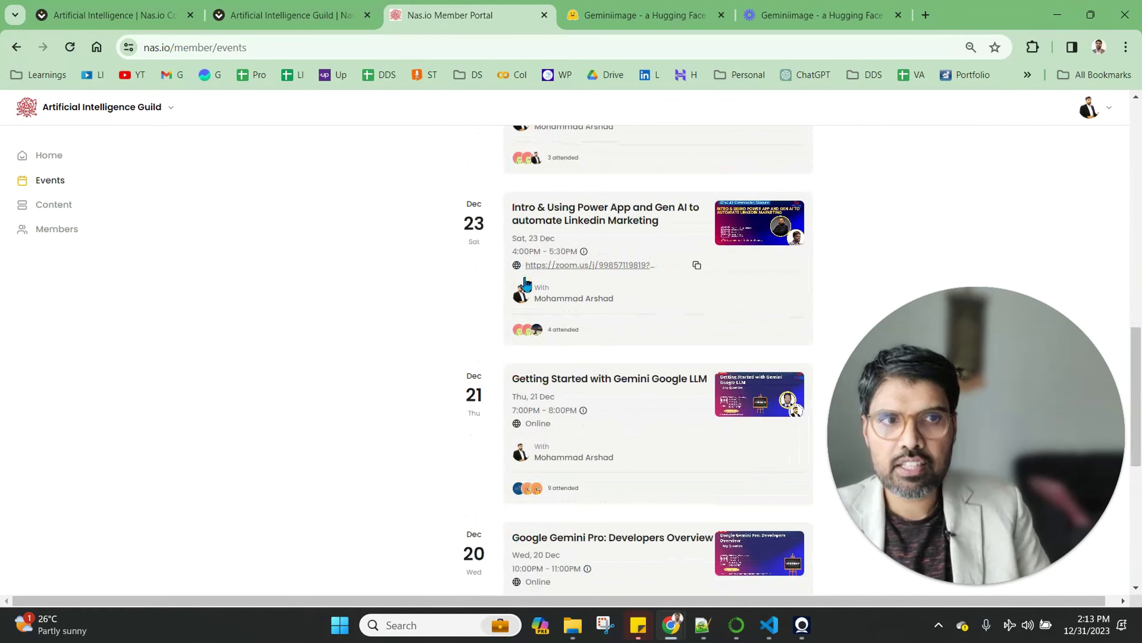
pyautogui.scroll(-3, 525, 285)
pyautogui.scroll(-1, 525, 284)
pyautogui.scroll(-2, 525, 284)
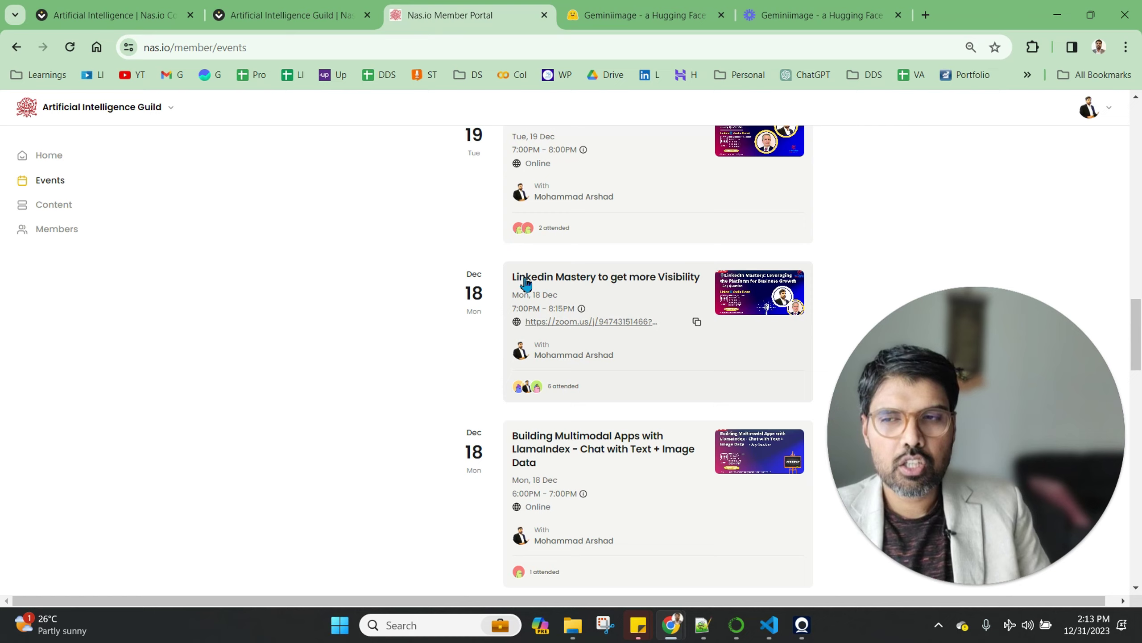
pyautogui.scroll(-3, 525, 284)
pyautogui.scroll(-3, 525, 284)
pyautogui.scroll(-2, 526, 284)
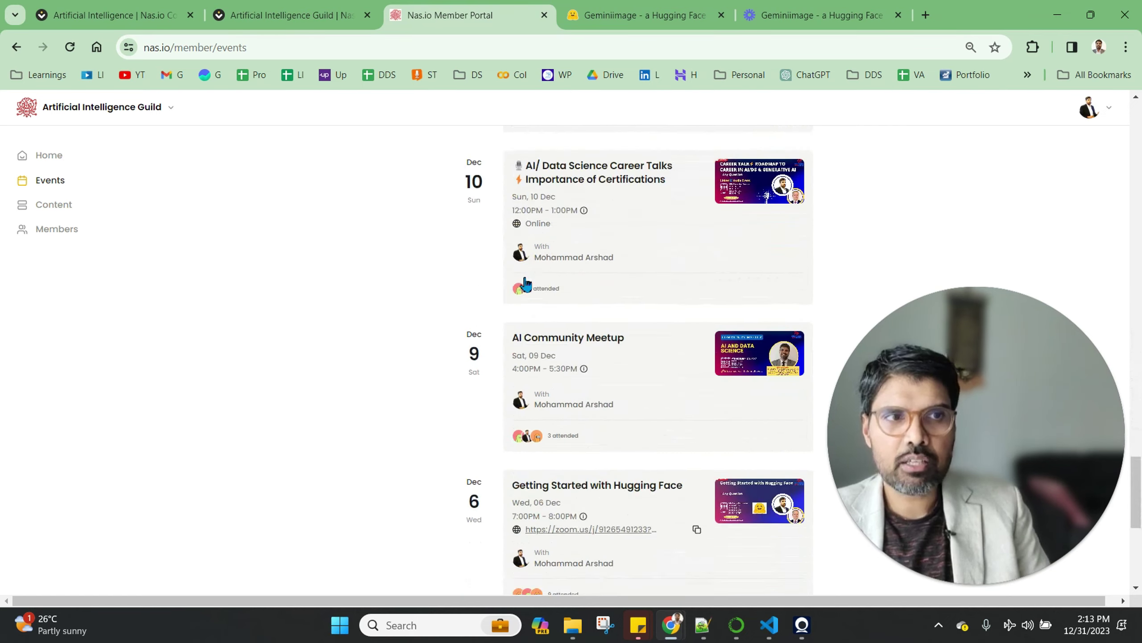
pyautogui.scroll(-2, 526, 284)
pyautogui.scroll(-1, 525, 284)
pyautogui.scroll(2, 525, 284)
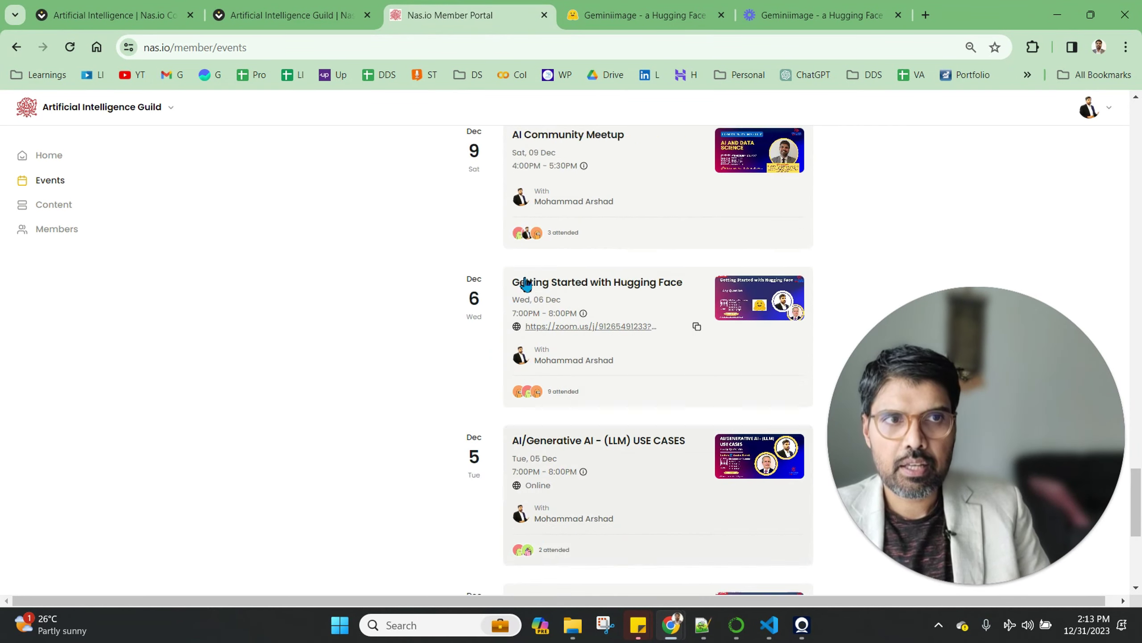
pyautogui.scroll(5, 525, 284)
pyautogui.scroll(5, 525, 284)
pyautogui.scroll(3, 525, 283)
pyautogui.scroll(3, 525, 284)
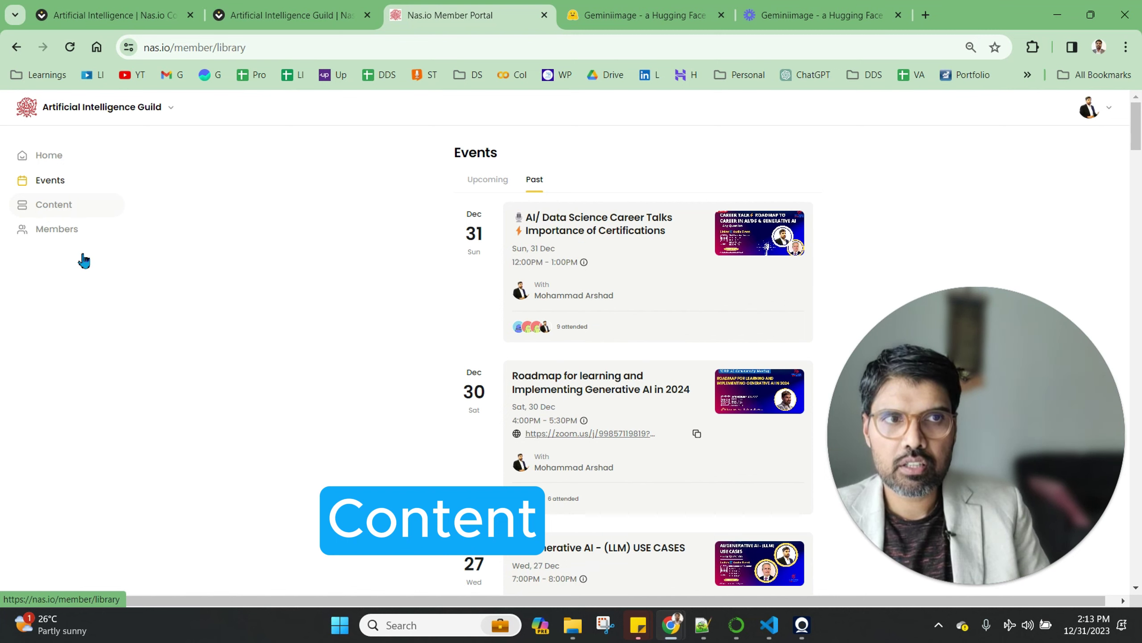
# - From Content, open the Generative AI (chatGPT) for Business course and its eight lessons
pyautogui.click(81, 204)
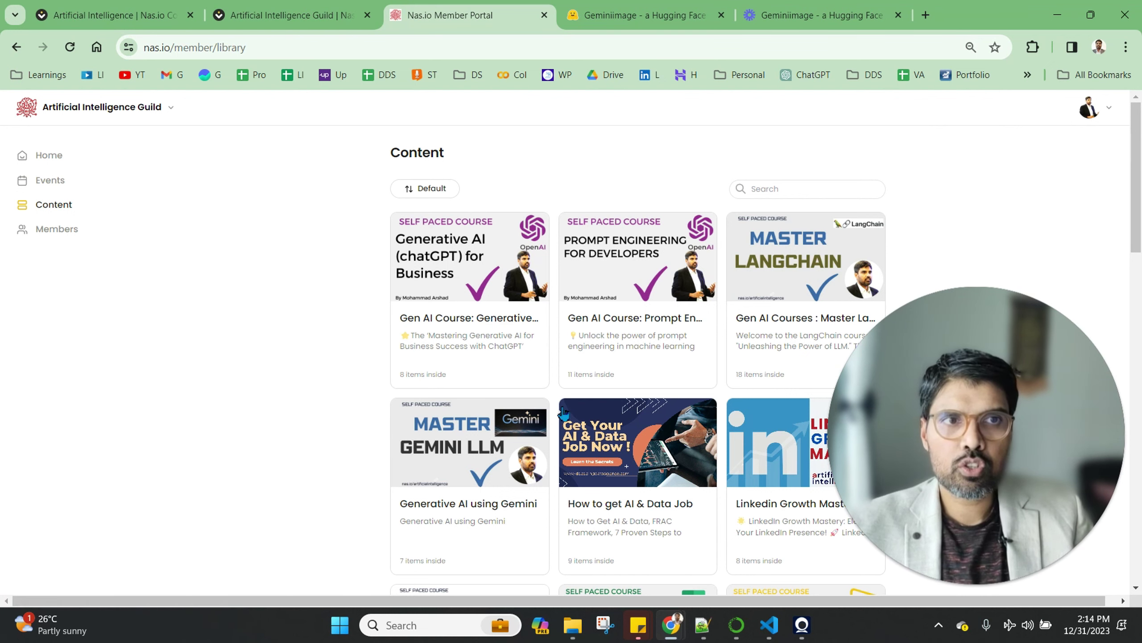
pyautogui.click(469, 263)
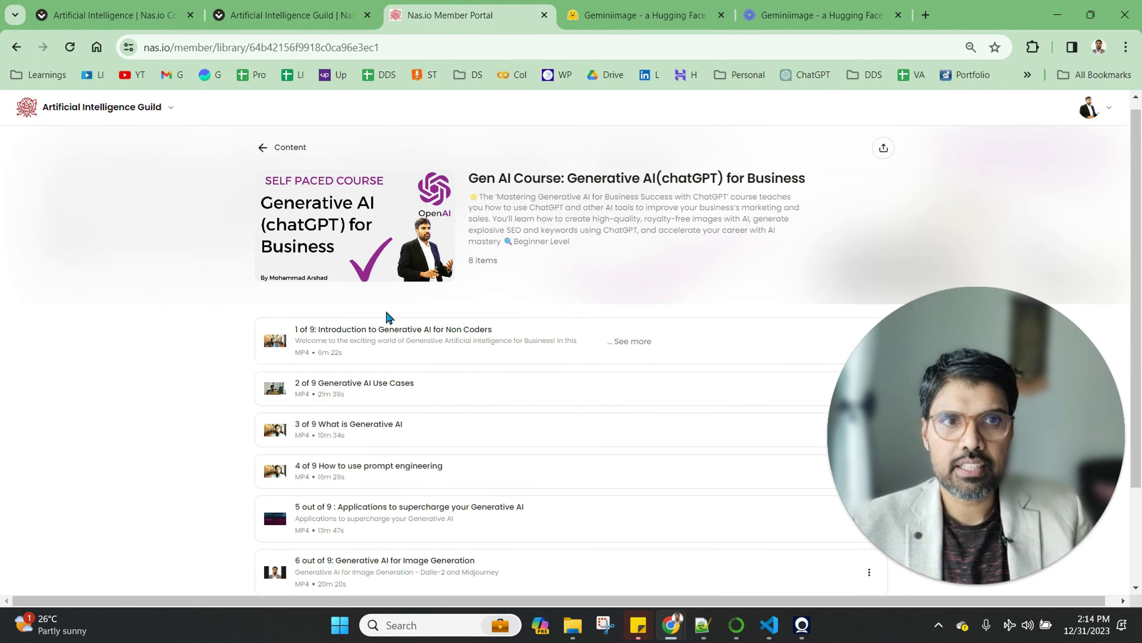
pyautogui.scroll(-2, 287, 439)
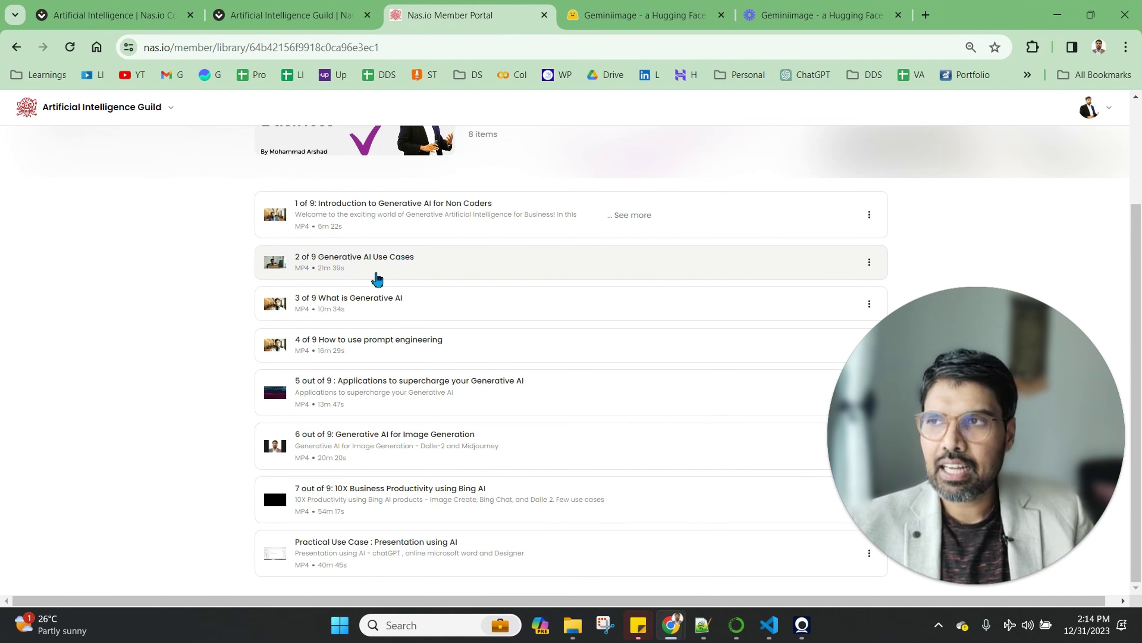
pyautogui.scroll(2, 375, 272)
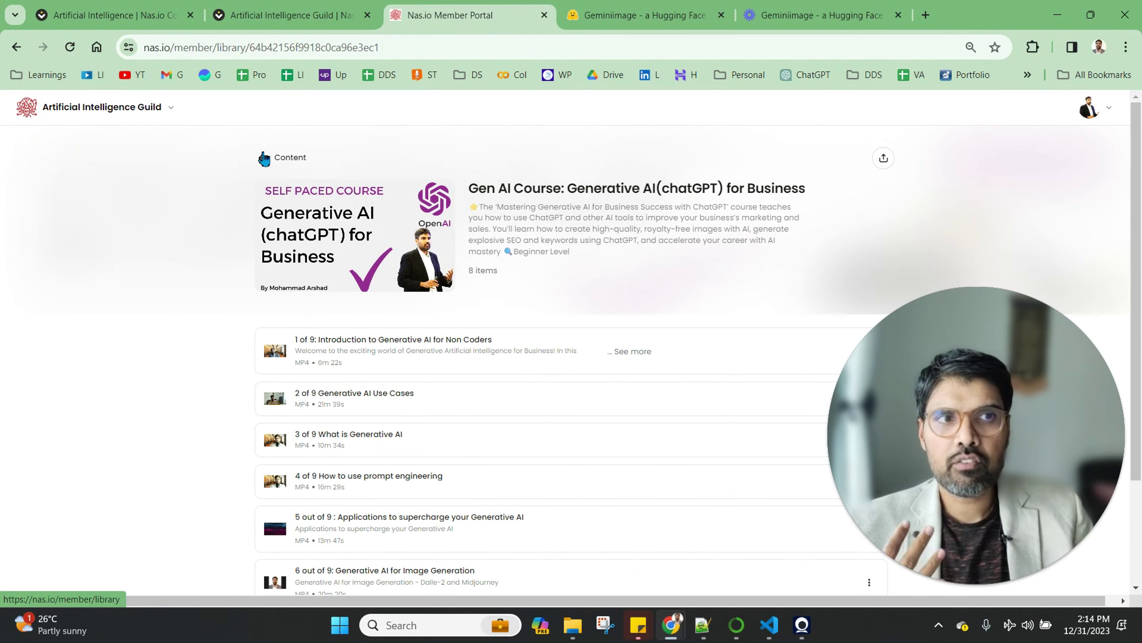
# - Return to the Content library and select the first course card's text
pyautogui.click(265, 160)
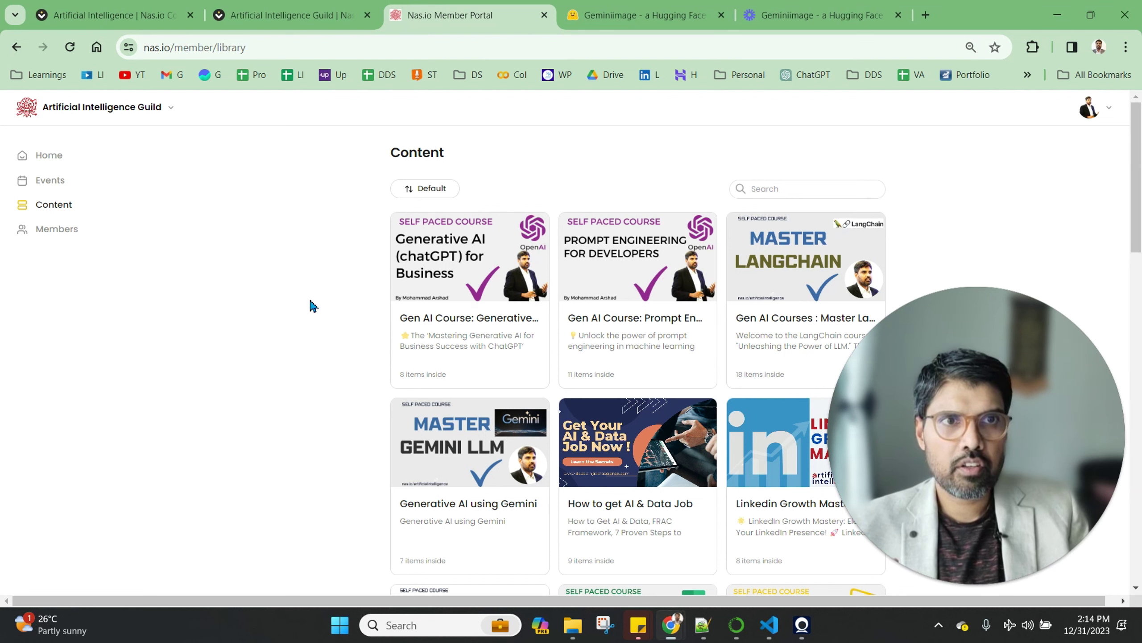
pyautogui.hotkey('ctrl', 'a')
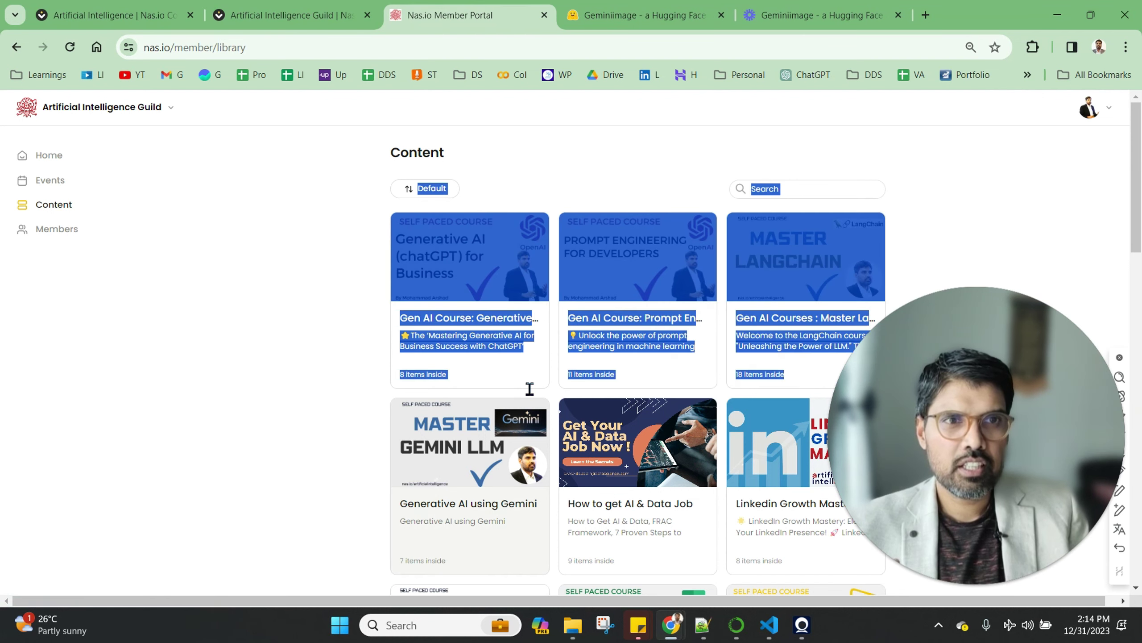
pyautogui.moveTo(530, 389); pyautogui.dragTo(24, 465)
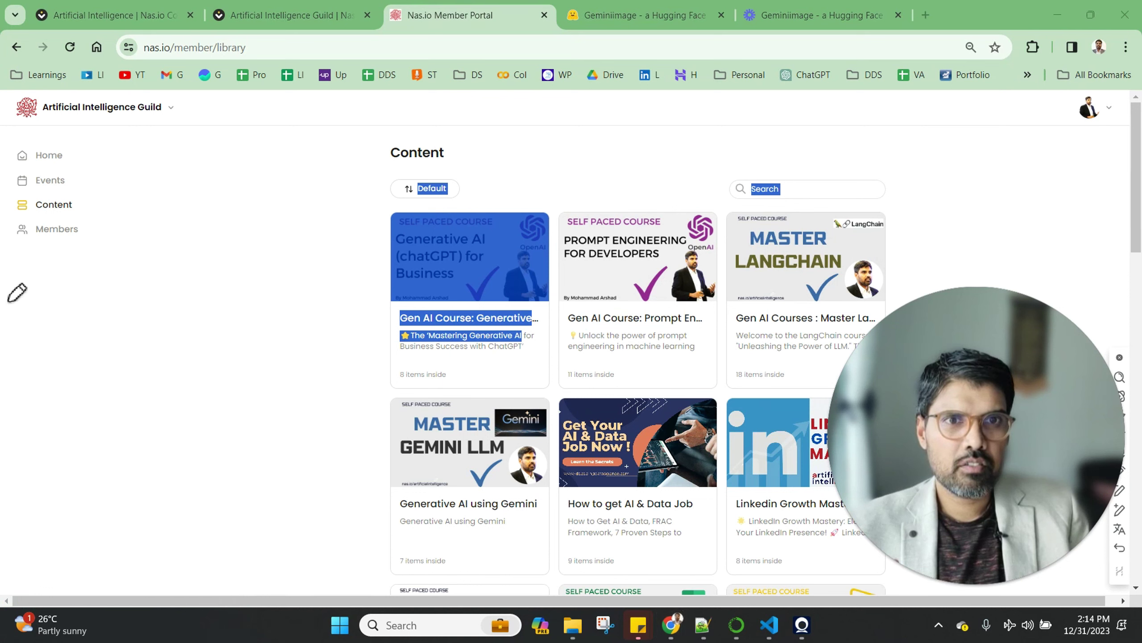
# - Mark up the first course card and the How to get AI & Data Job course, then deselect
pyautogui.moveTo(321, 222)
pyautogui.mouseDown()
pyautogui.moveTo(548, 192)
pyautogui.moveTo(317, 295)
pyautogui.mouseUp()
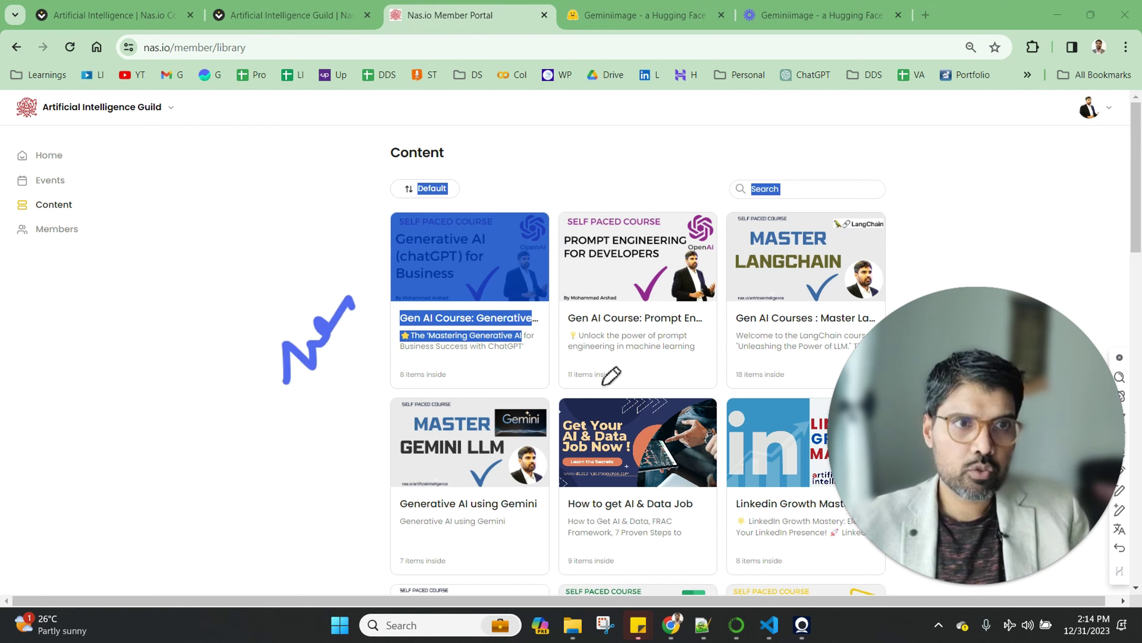
pyautogui.moveTo(645, 612); pyautogui.dragTo(629, 332)
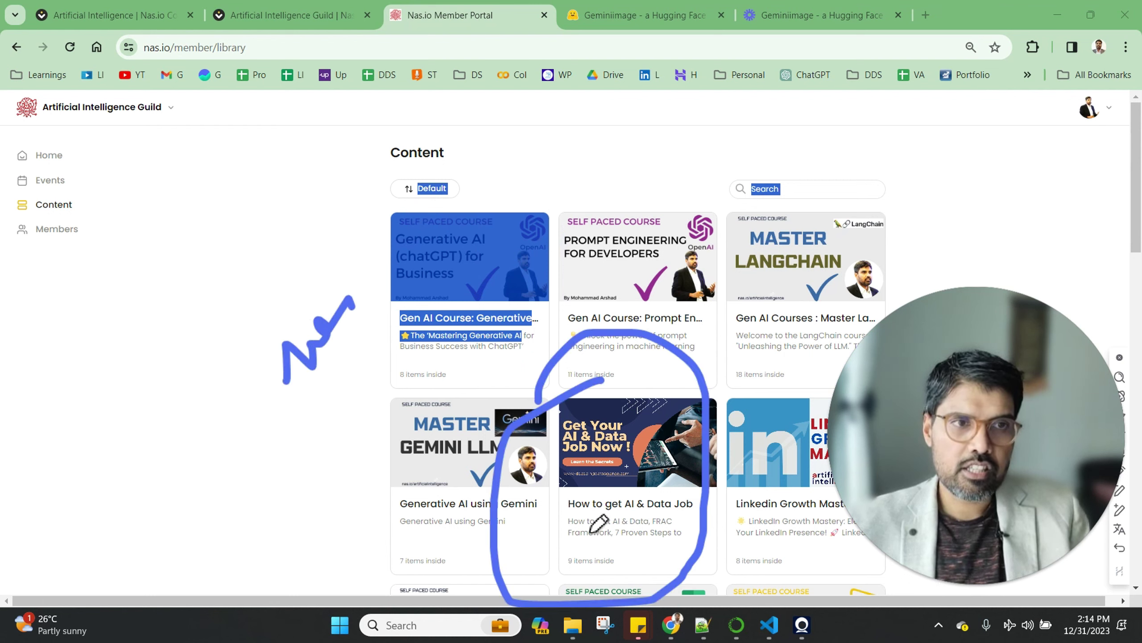
pyautogui.moveTo(579, 520); pyautogui.dragTo(714, 513)
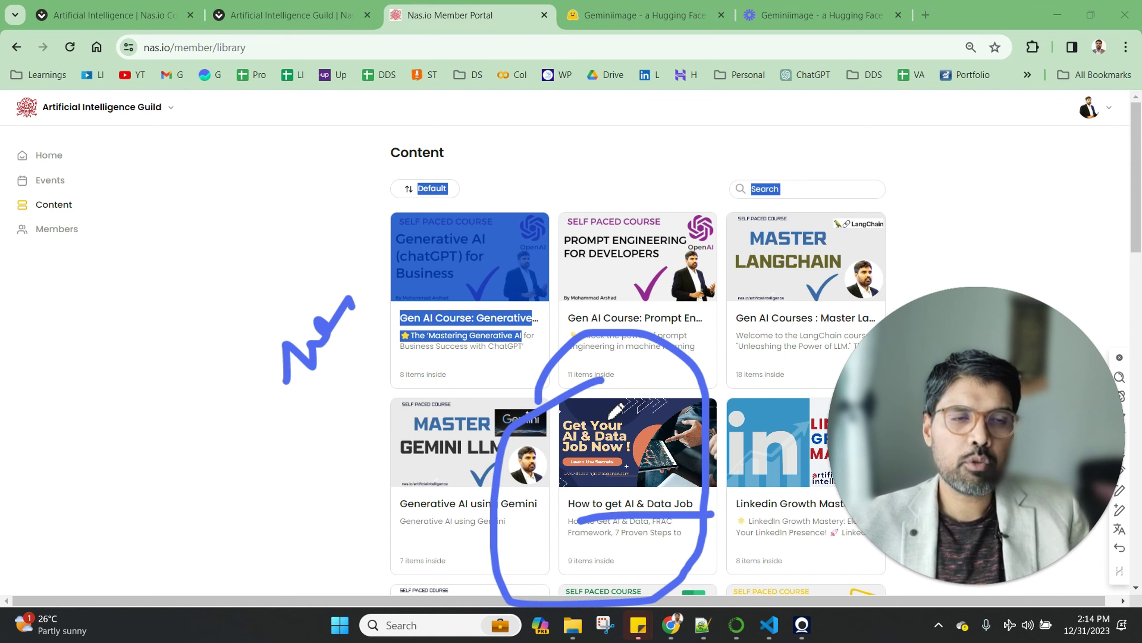
pyautogui.moveTo(354, 253); pyautogui.dragTo(449, 190)
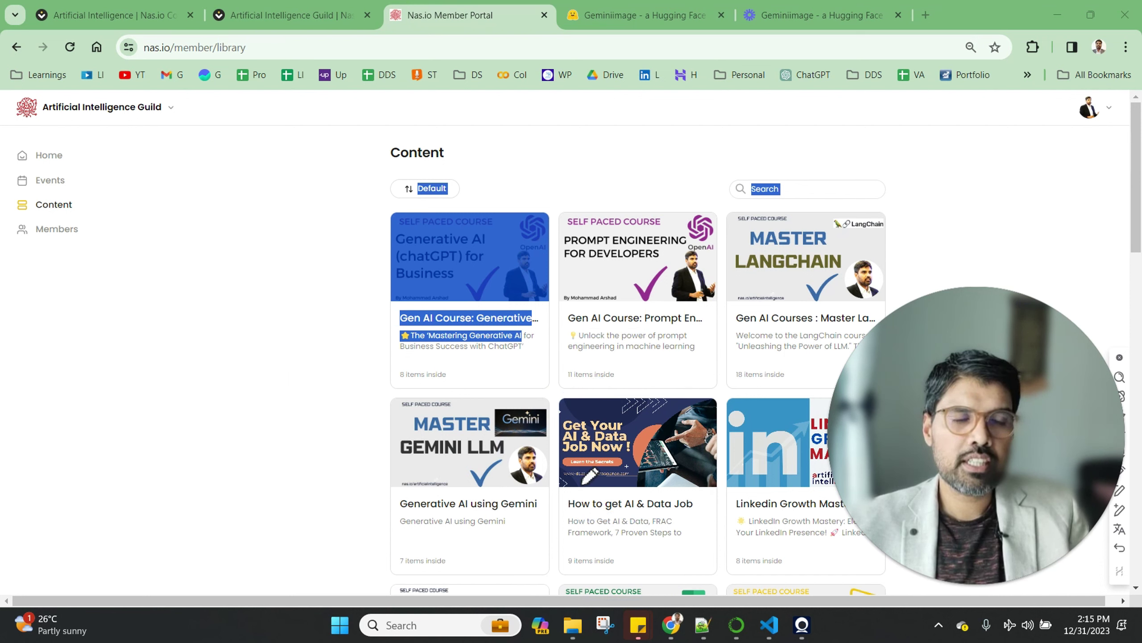
pyautogui.moveTo(515, 190); pyautogui.dragTo(303, 396)
pyautogui.moveTo(293, 324); pyautogui.dragTo(471, 182)
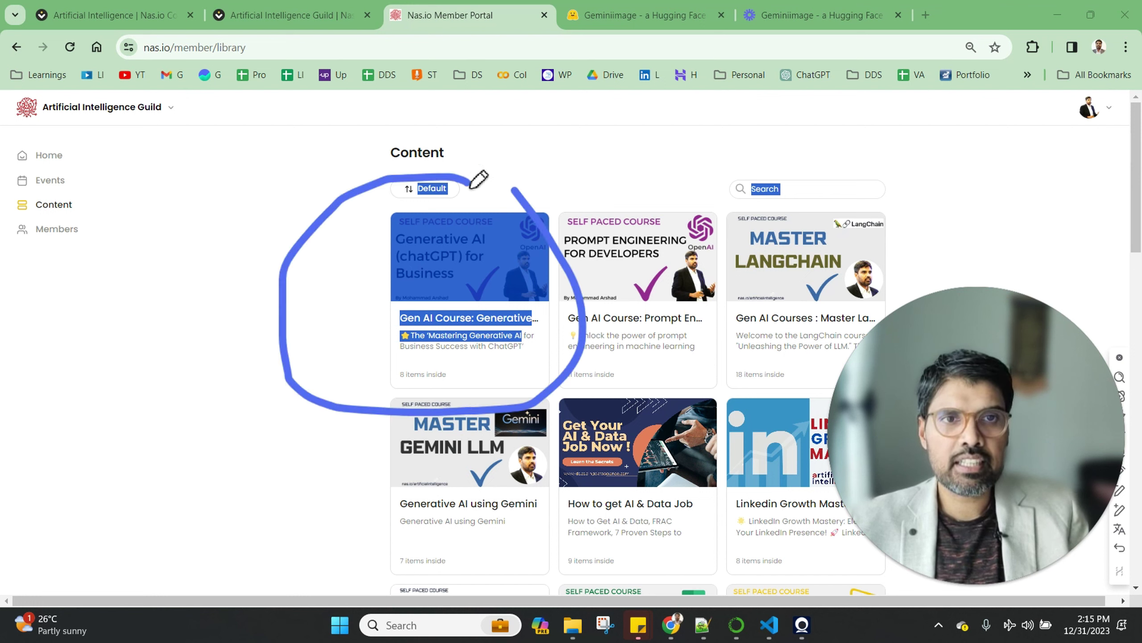
pyautogui.moveTo(608, 377)
pyautogui.mouseDown()
pyautogui.moveTo(562, 567)
pyautogui.moveTo(659, 382)
pyautogui.moveTo(693, 535)
pyautogui.mouseUp()
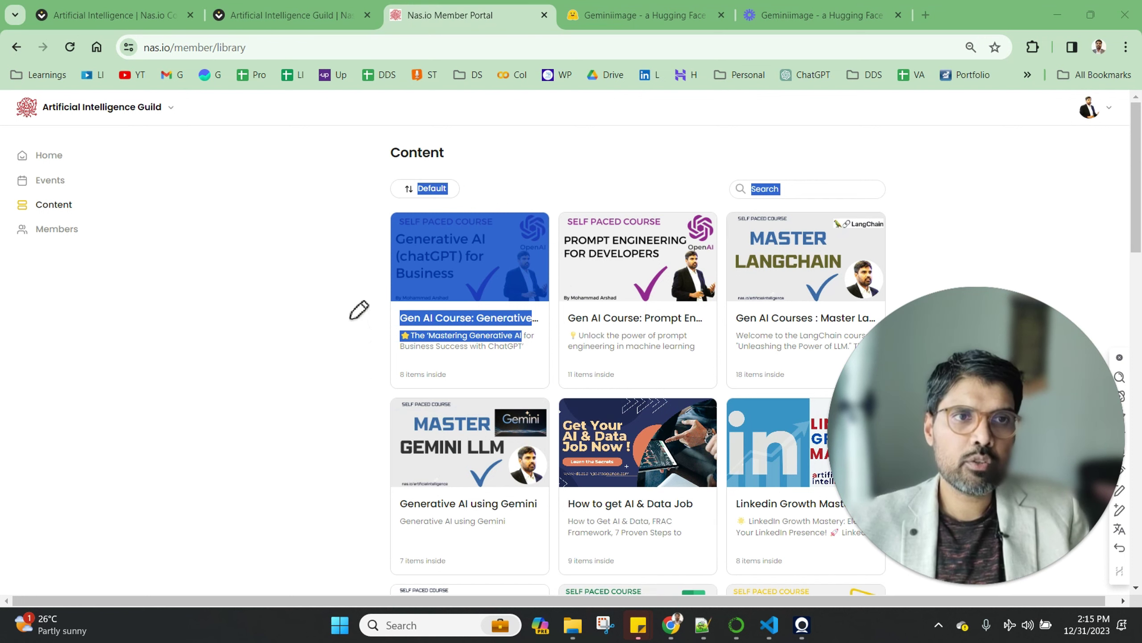
pyautogui.click(906, 466)
pyautogui.click(406, 284)
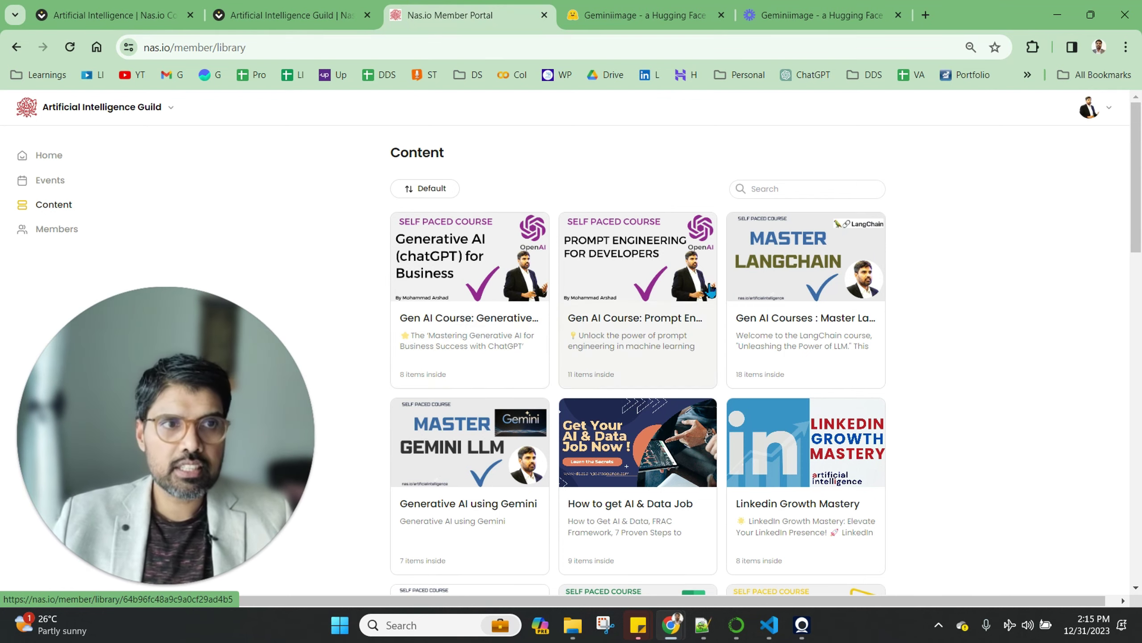
pyautogui.scroll(-3, 713, 464)
pyautogui.scroll(-2, 712, 464)
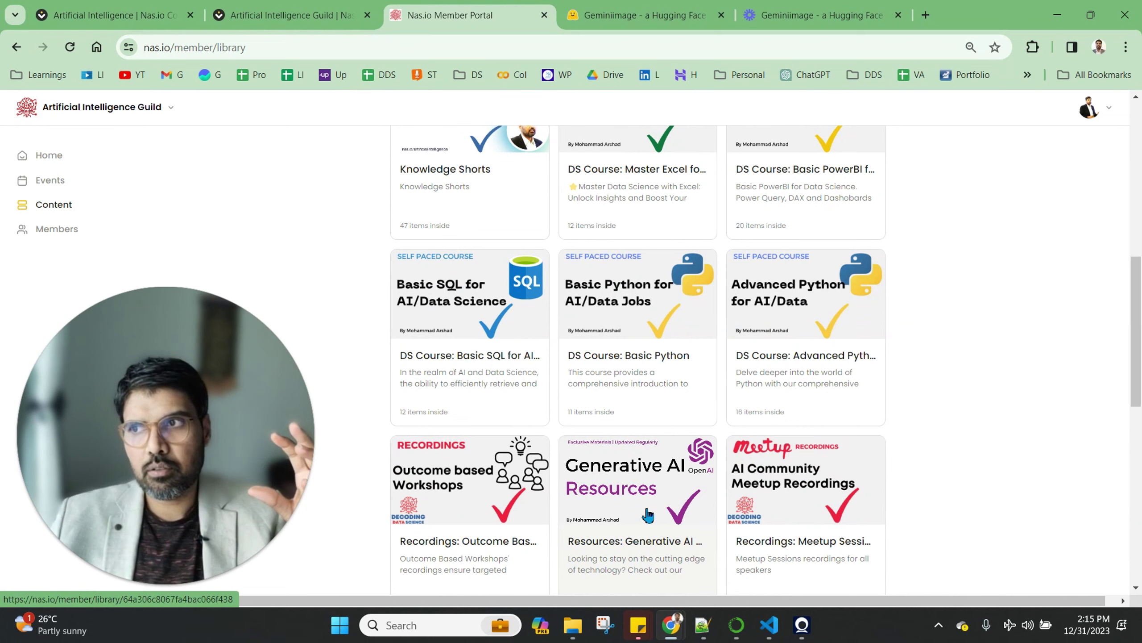
pyautogui.scroll(10, 647, 516)
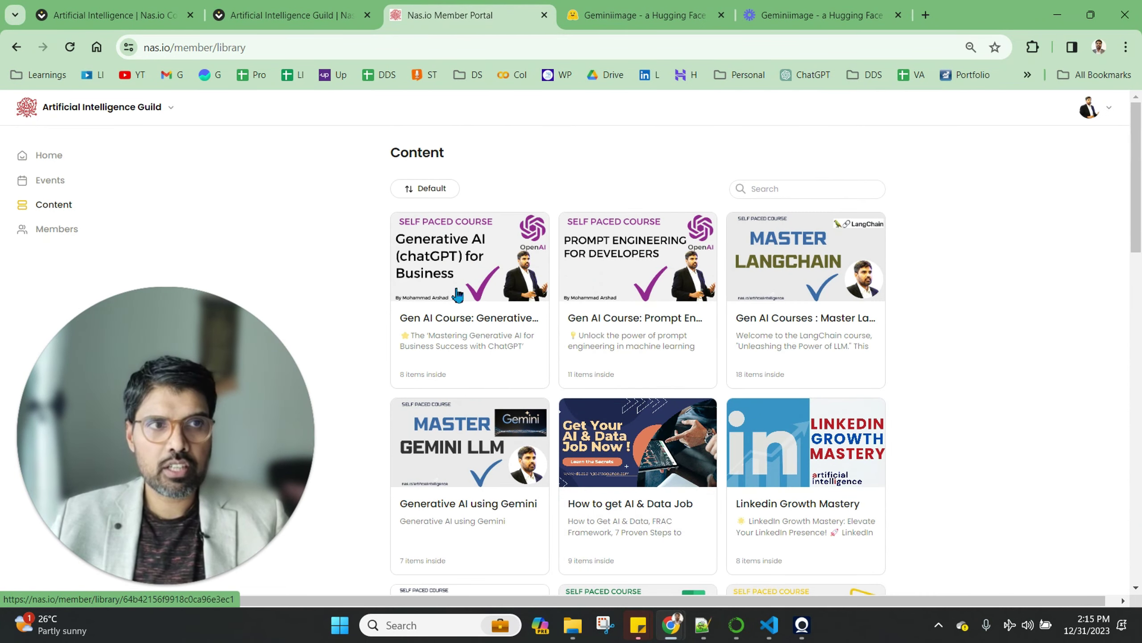
pyautogui.scroll(-1, 952, 330)
pyautogui.scroll(-2, 952, 327)
pyautogui.scroll(2, 951, 328)
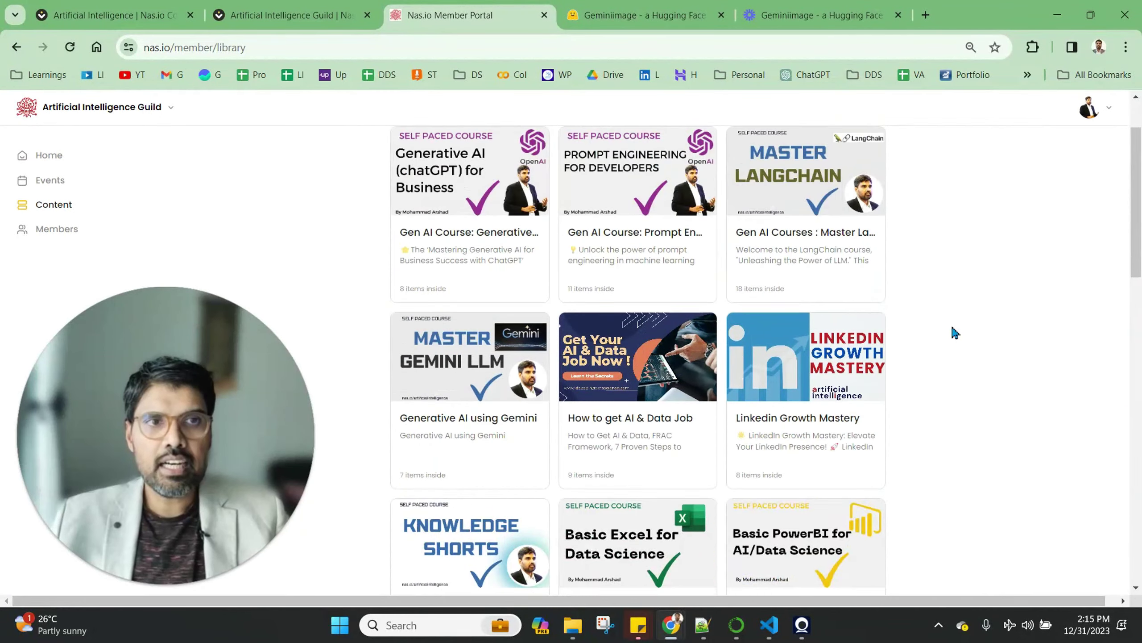
pyautogui.scroll(1, 951, 328)
pyautogui.scroll(-3, 396, 433)
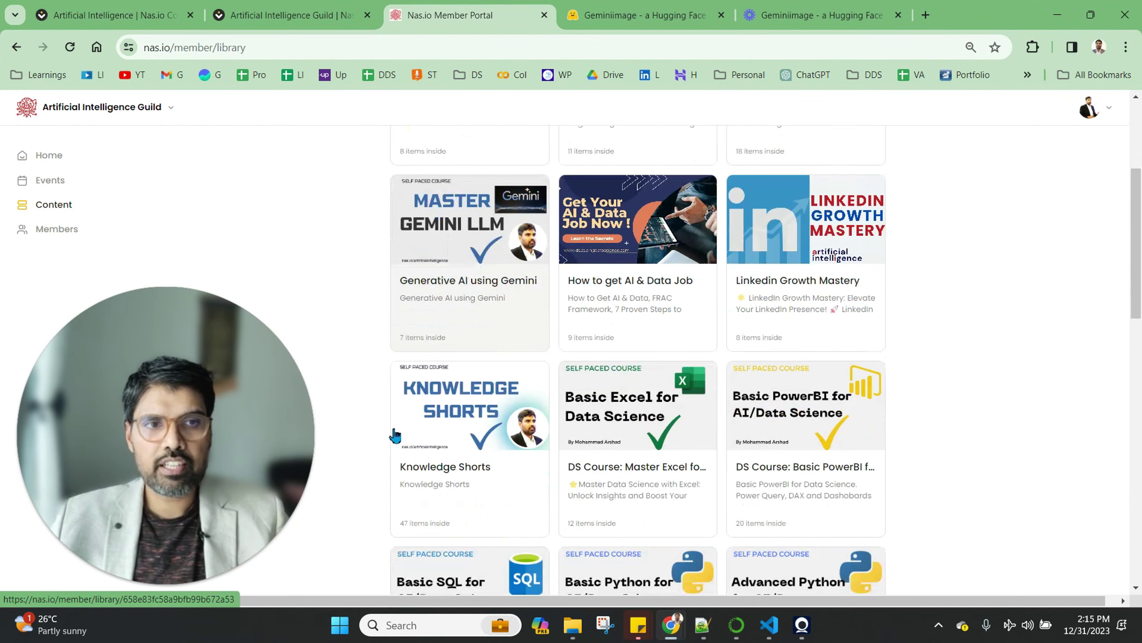
pyautogui.scroll(-2, 436, 449)
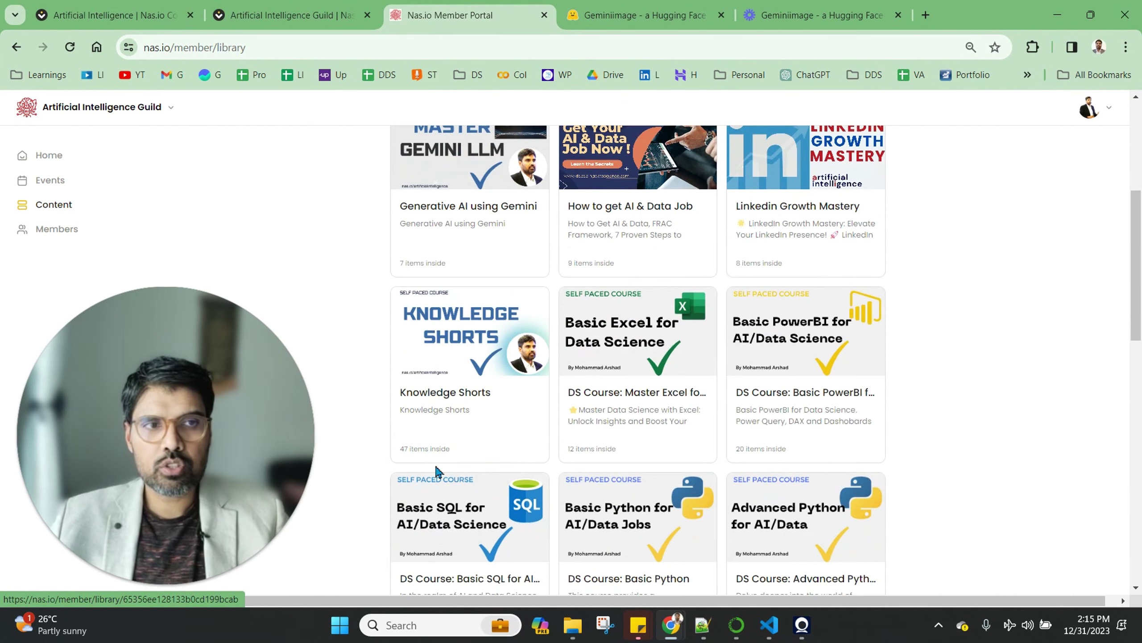
pyautogui.scroll(2, 437, 420)
pyautogui.scroll(3, 439, 380)
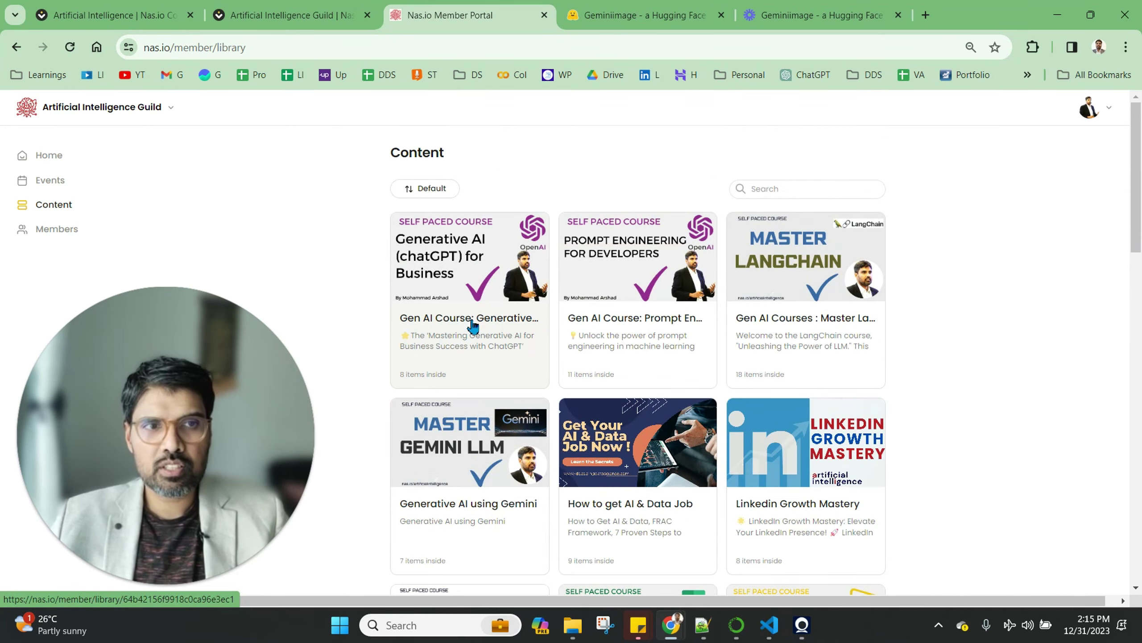
# - Open the Generative AI using Gemini course, with its multimodal workshop in a new tab
pyautogui.click(470, 471)
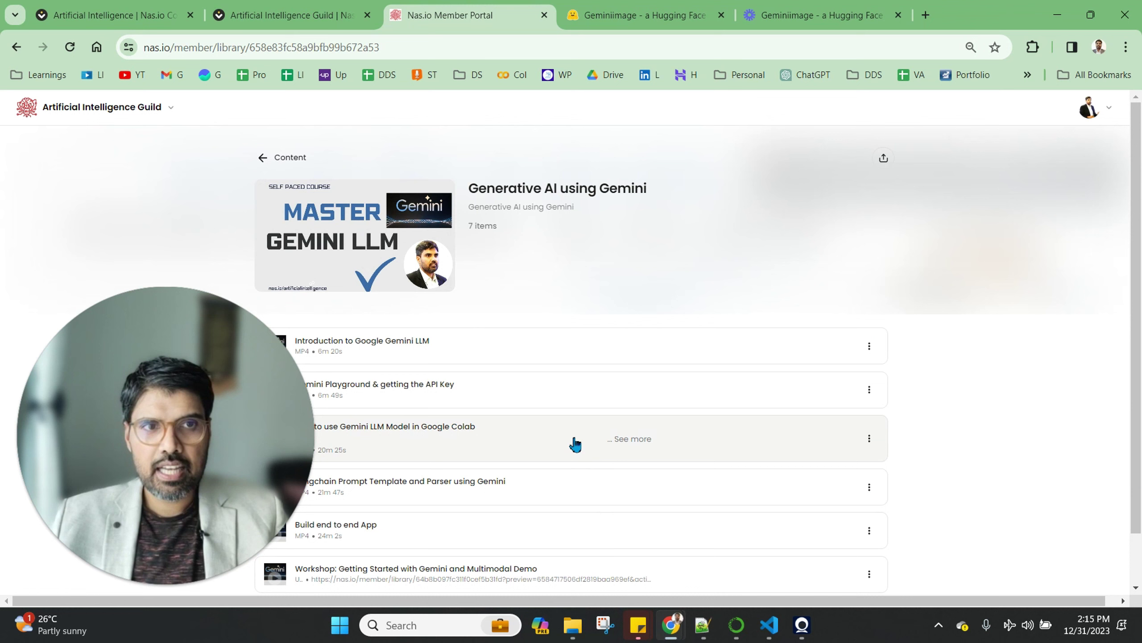
pyautogui.scroll(-1, 492, 571)
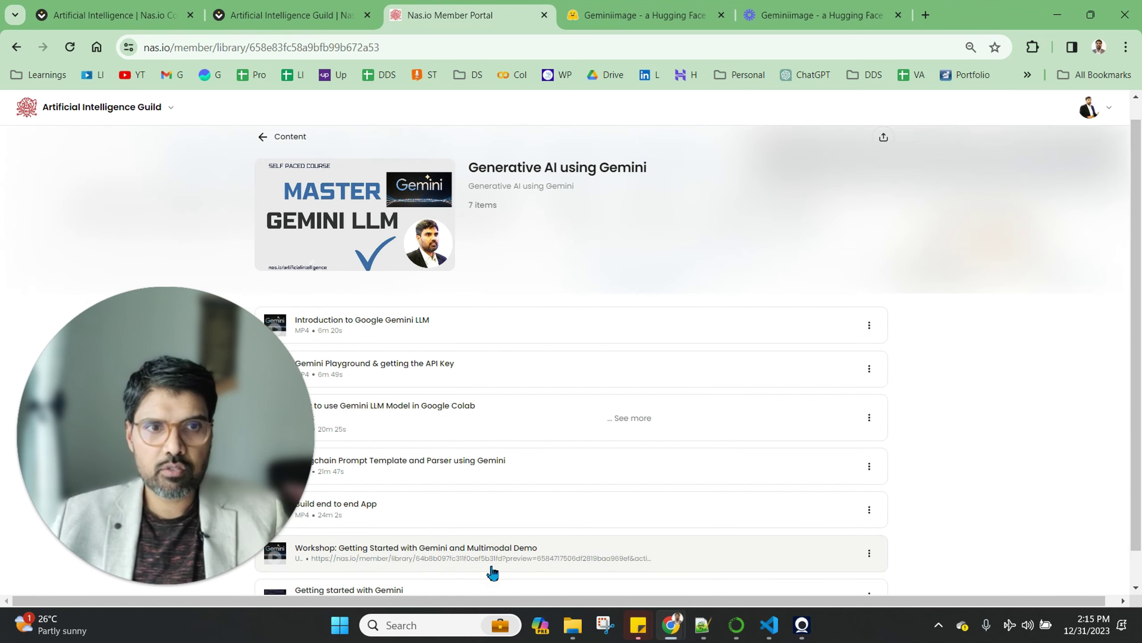
pyautogui.click(502, 510)
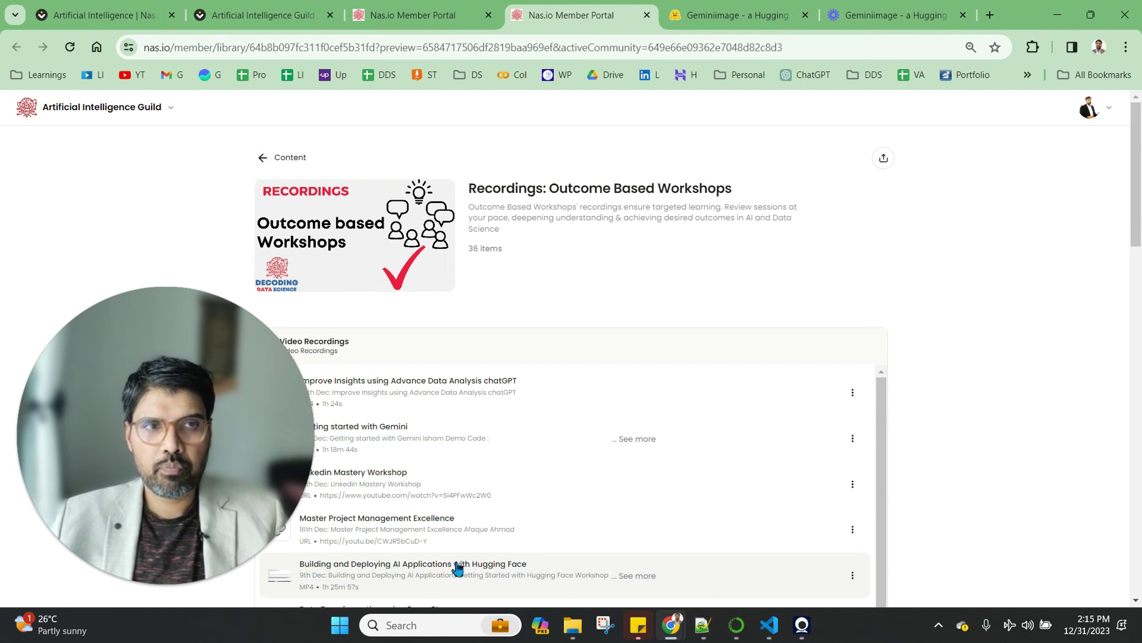
pyautogui.scroll(-2, 497, 556)
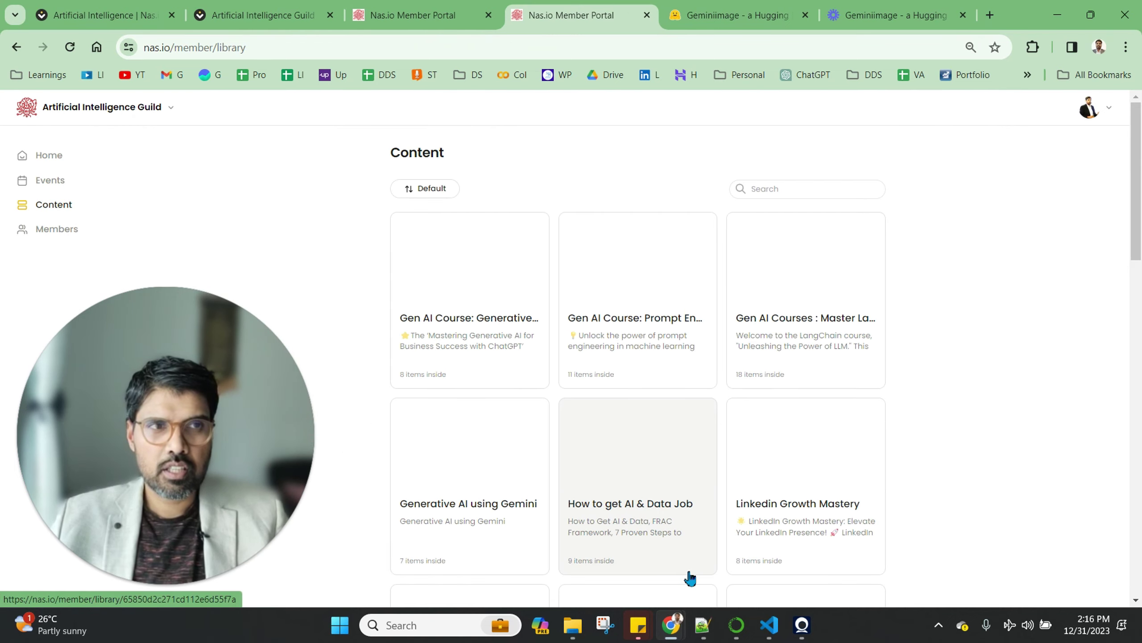
pyautogui.scroll(-3, 488, 327)
pyautogui.click(489, 233)
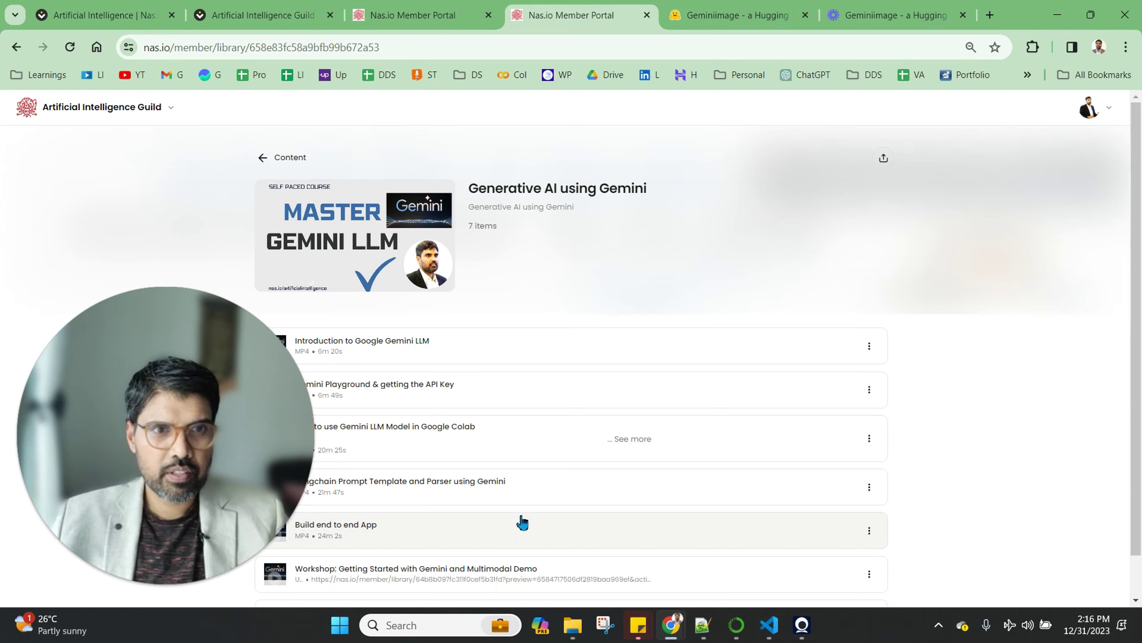
# - Play the Langchain Prompt Template and Parser using Gemini lesson, then go back to Content
pyautogui.click(525, 501)
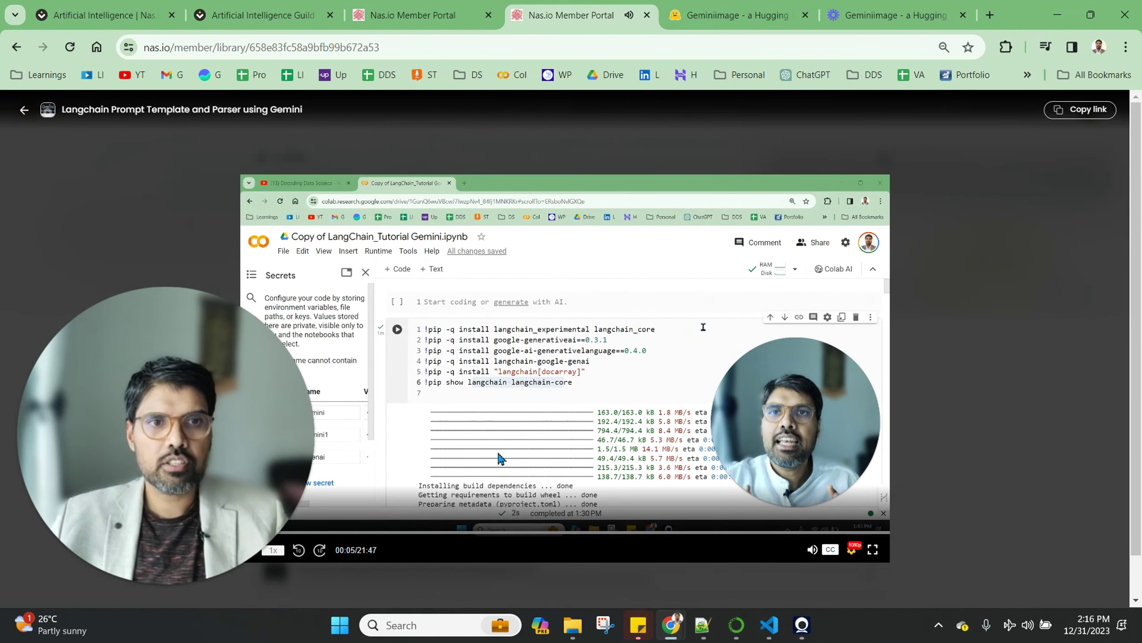
pyautogui.click(24, 112)
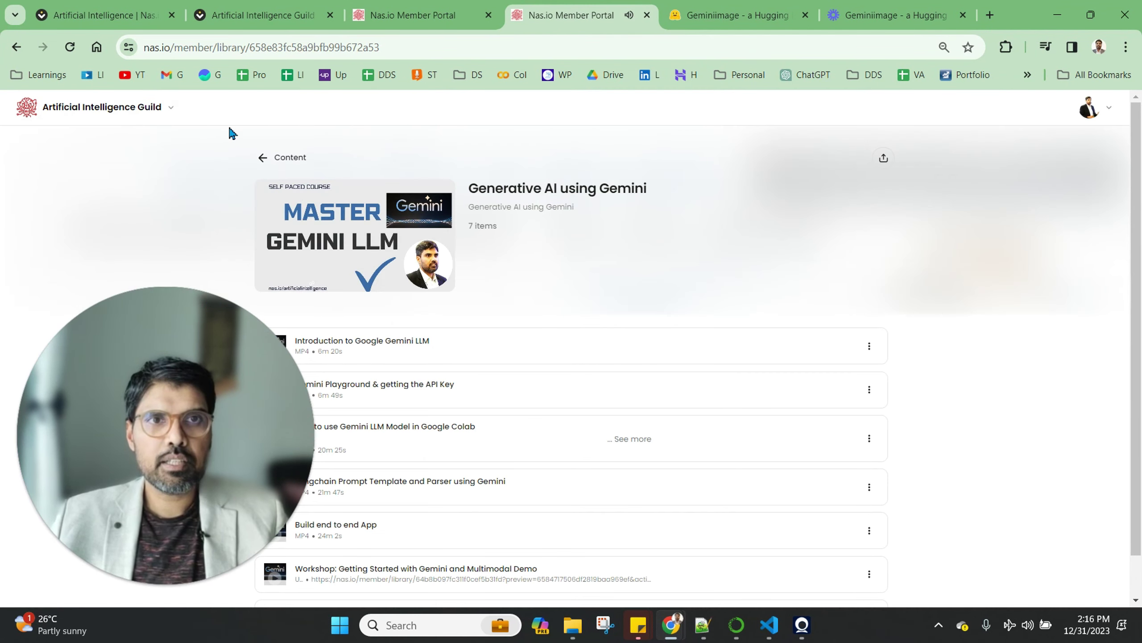
pyautogui.click(263, 157)
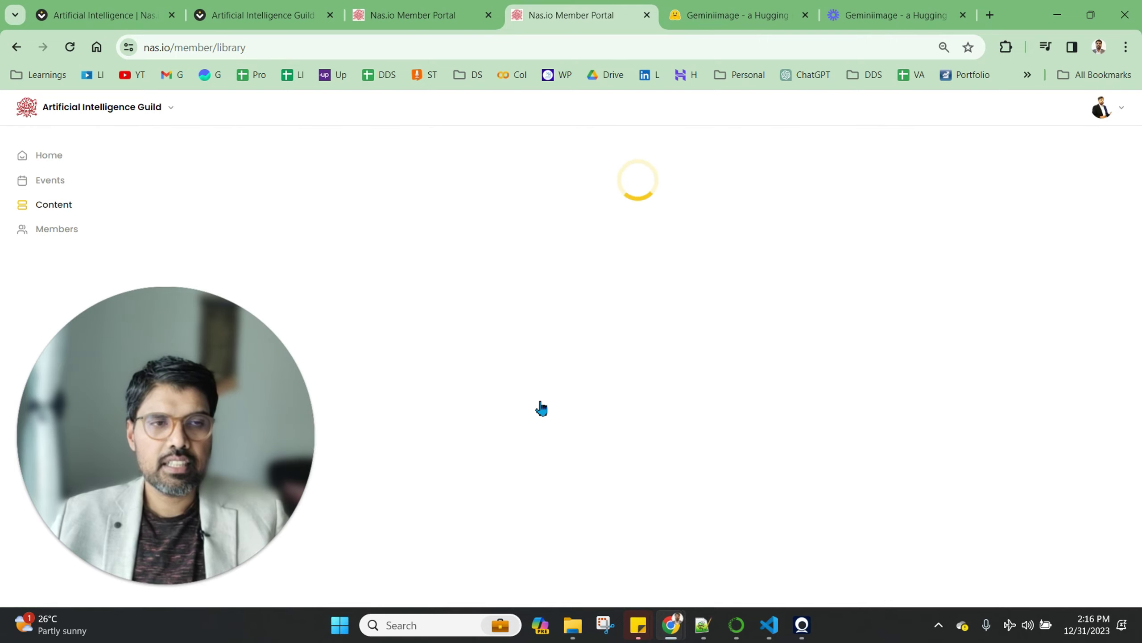
pyautogui.scroll(-3, 541, 408)
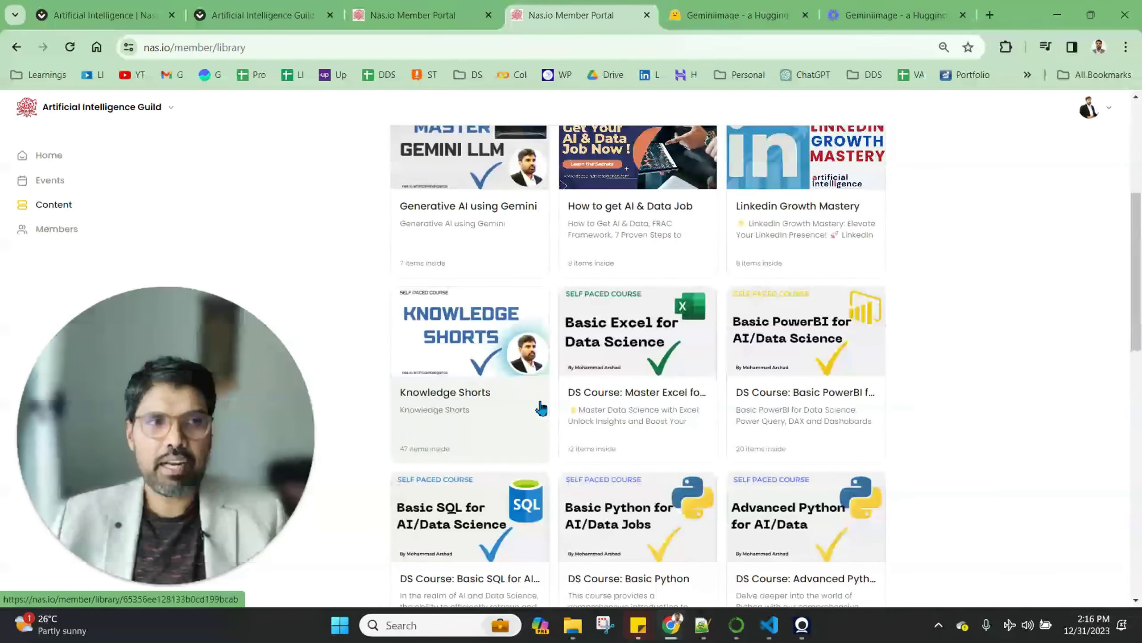
pyautogui.scroll(-1, 541, 408)
pyautogui.scroll(-2, 541, 408)
pyautogui.scroll(-2, 541, 408)
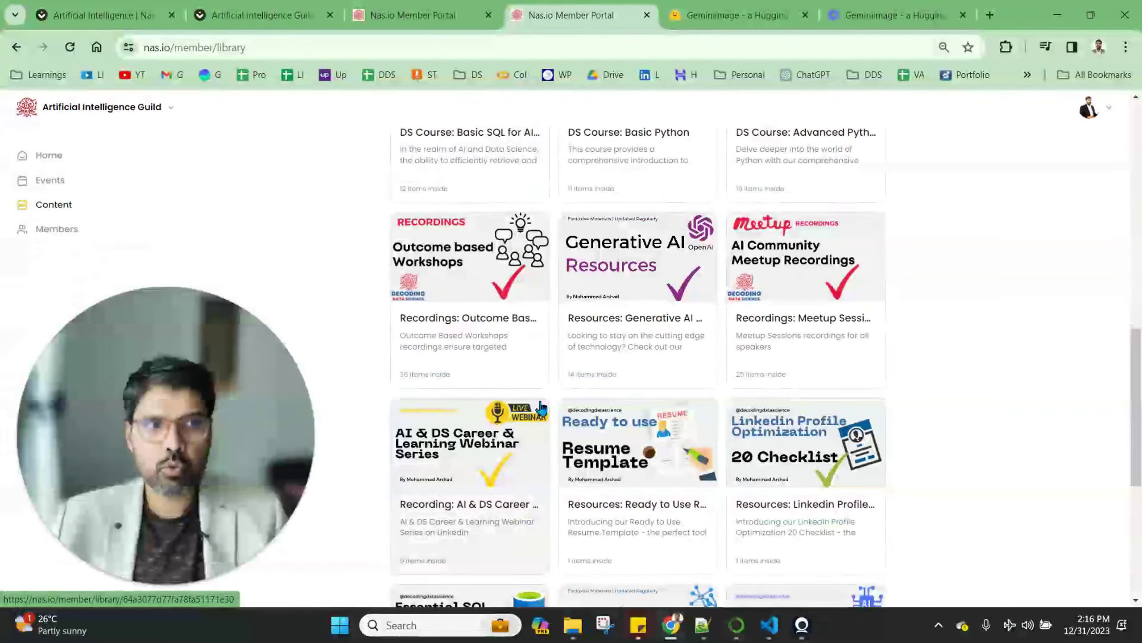
pyautogui.scroll(10, 541, 408)
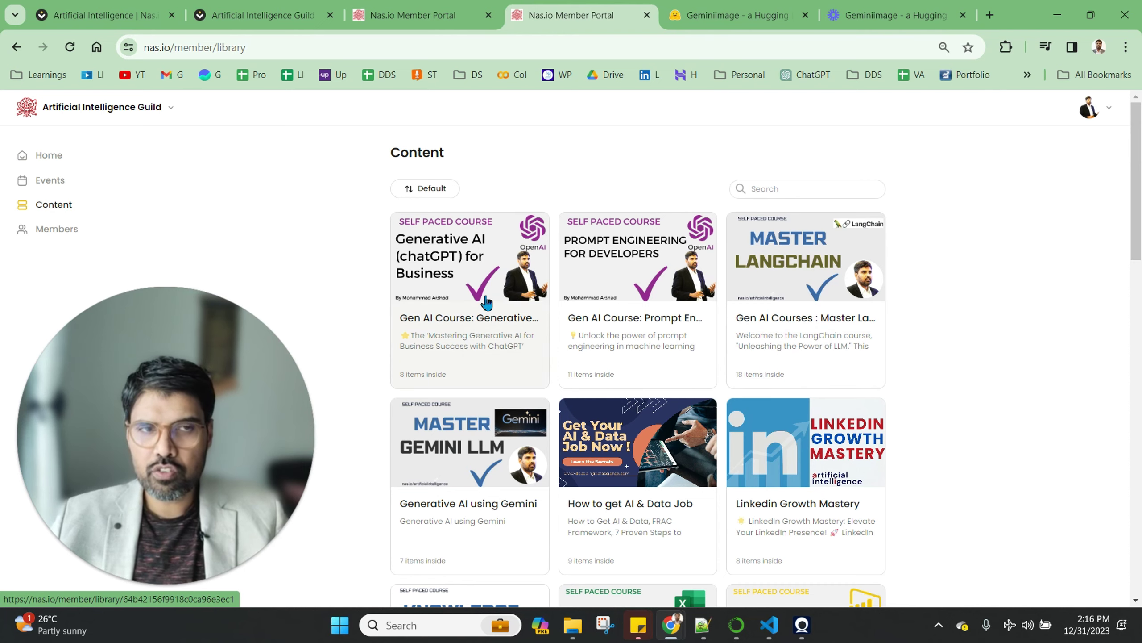
pyautogui.click(727, 301)
pyautogui.scroll(-1, 473, 462)
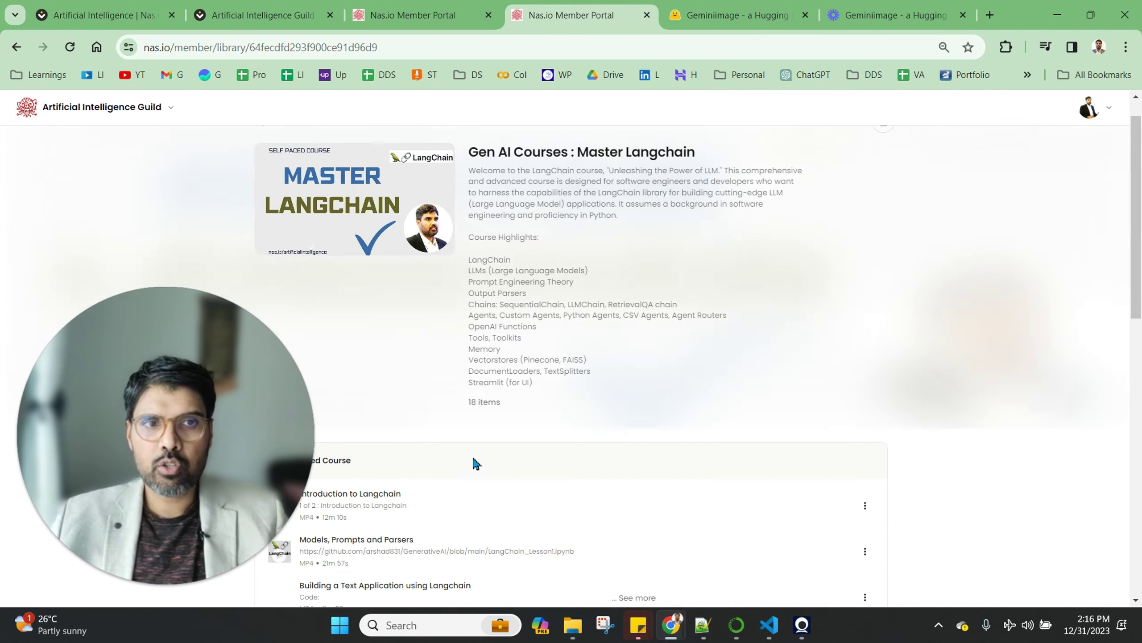
pyautogui.scroll(-2, 472, 461)
pyautogui.scroll(-2, 473, 461)
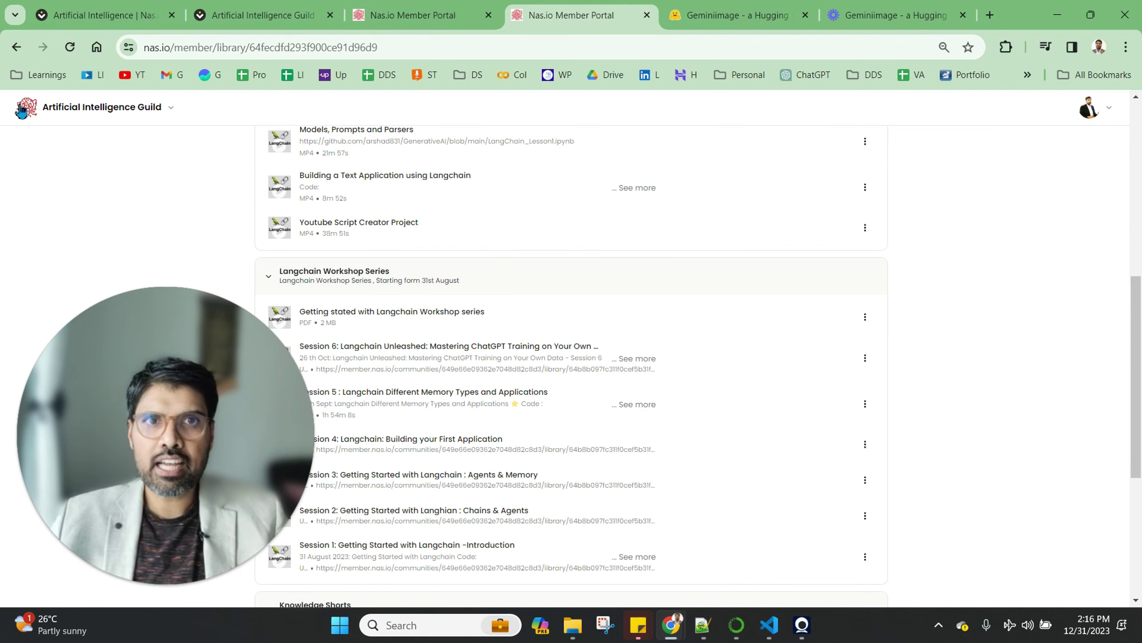
pyautogui.click(16, 51)
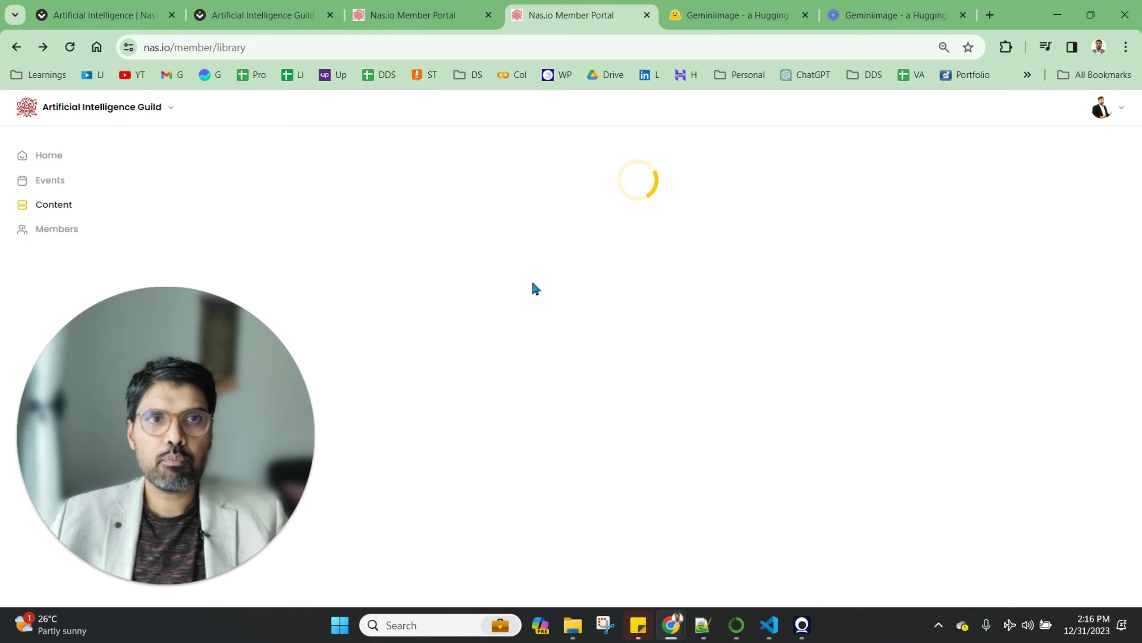
pyautogui.scroll(-3, 812, 434)
pyautogui.scroll(-4, 813, 434)
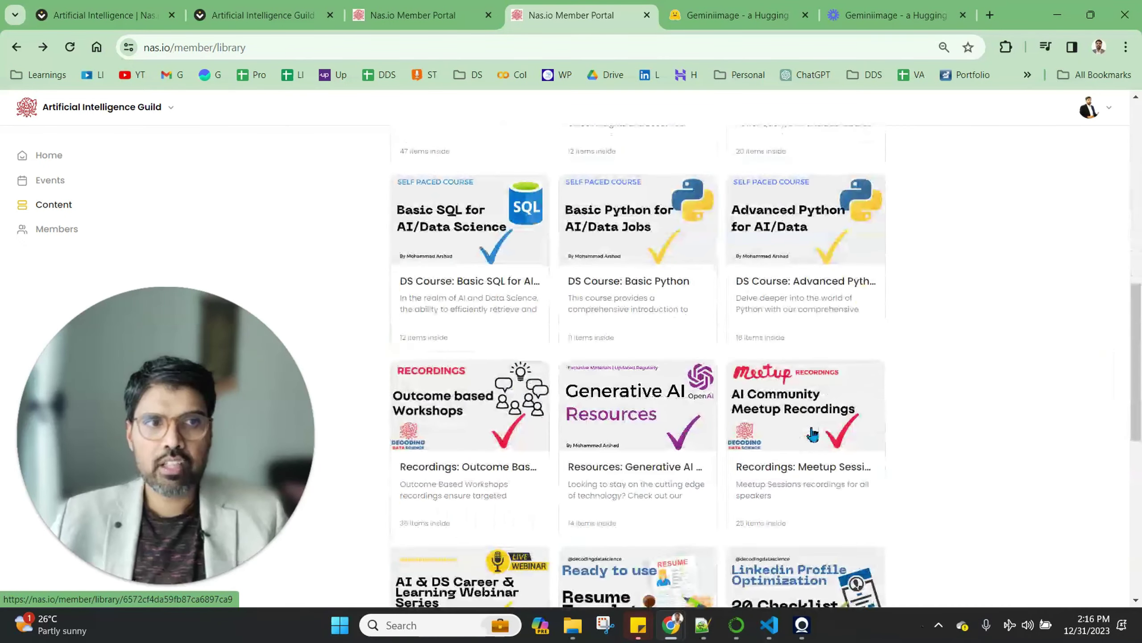
pyautogui.scroll(-2, 813, 434)
pyautogui.scroll(4, 567, 407)
pyautogui.scroll(3, 572, 402)
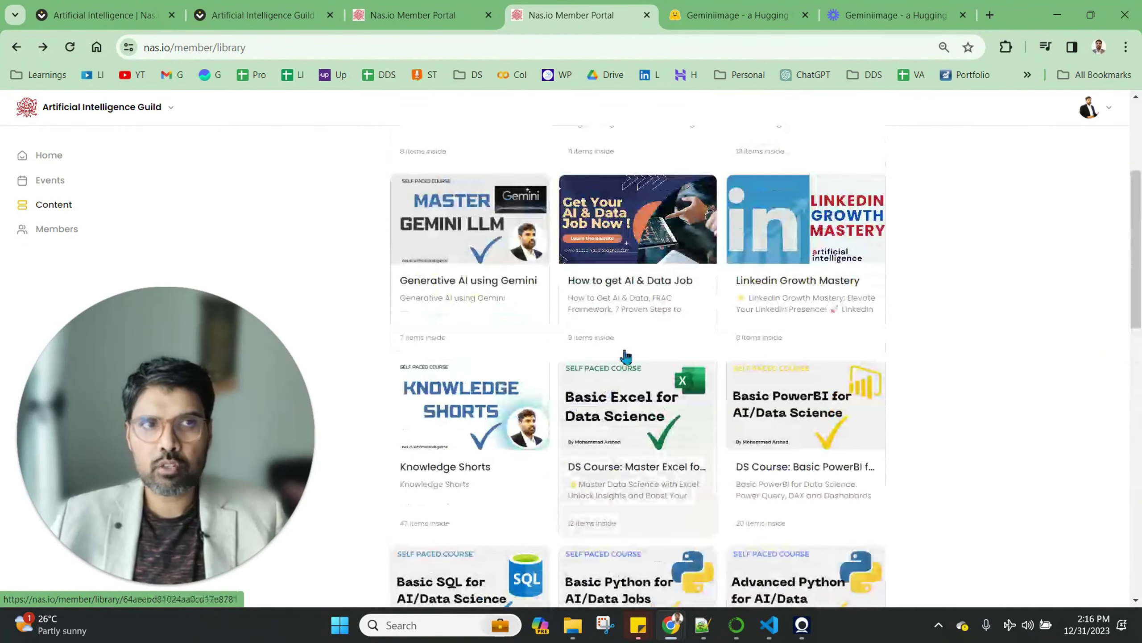
# - Open the How to get AI & Data Job course and briefly play its Conclusion and Resources lesson
pyautogui.click(697, 285)
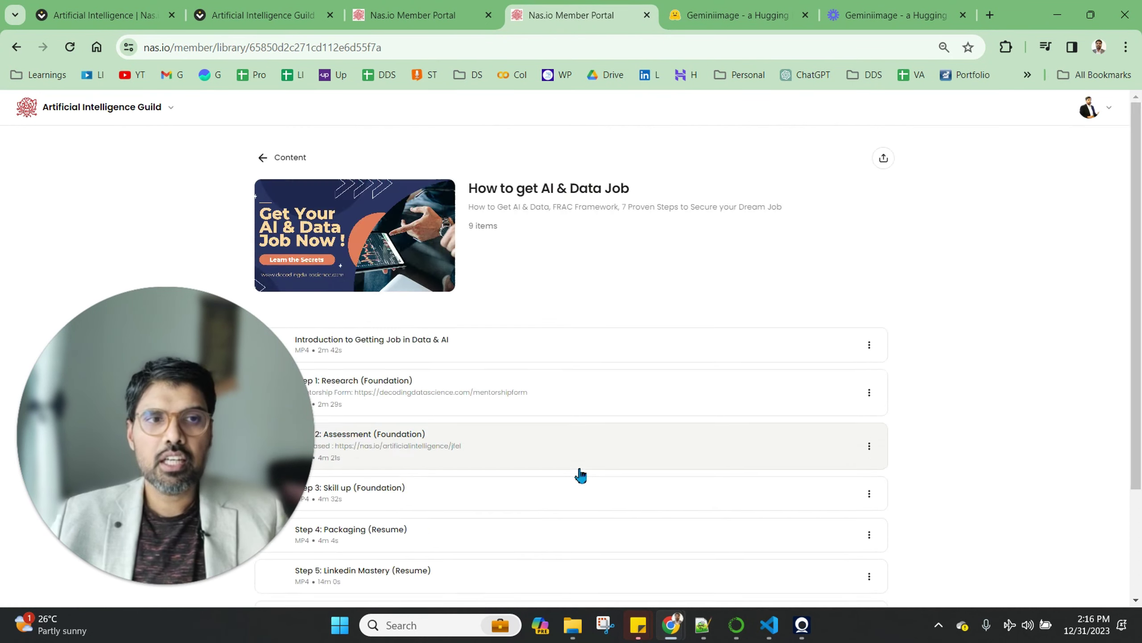
pyautogui.scroll(-2, 577, 474)
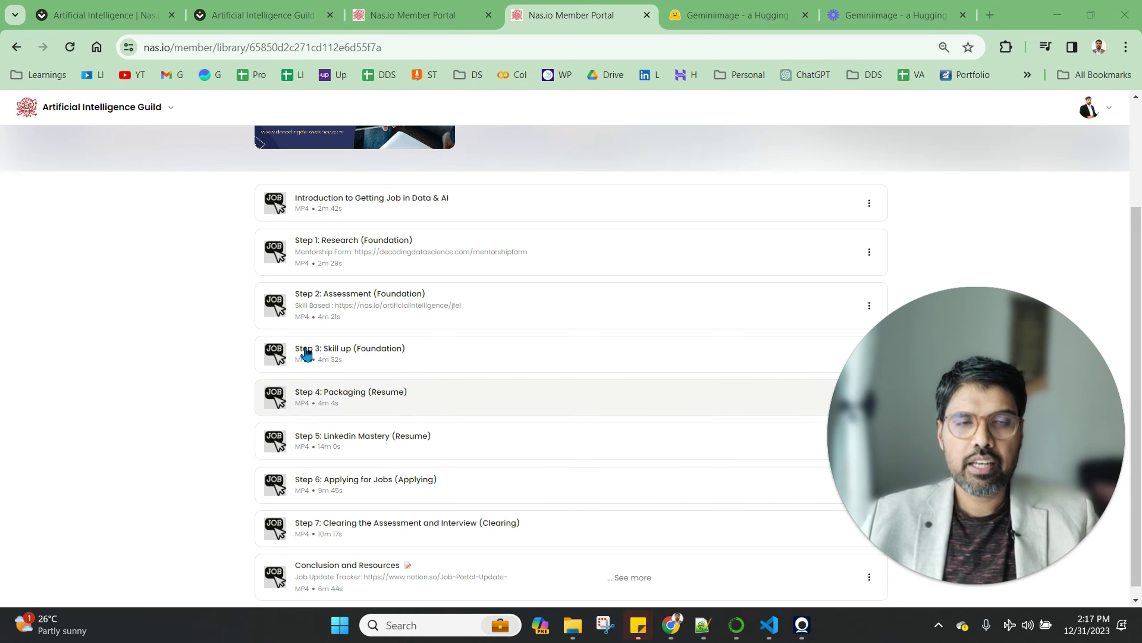
pyautogui.scroll(-1, 349, 586)
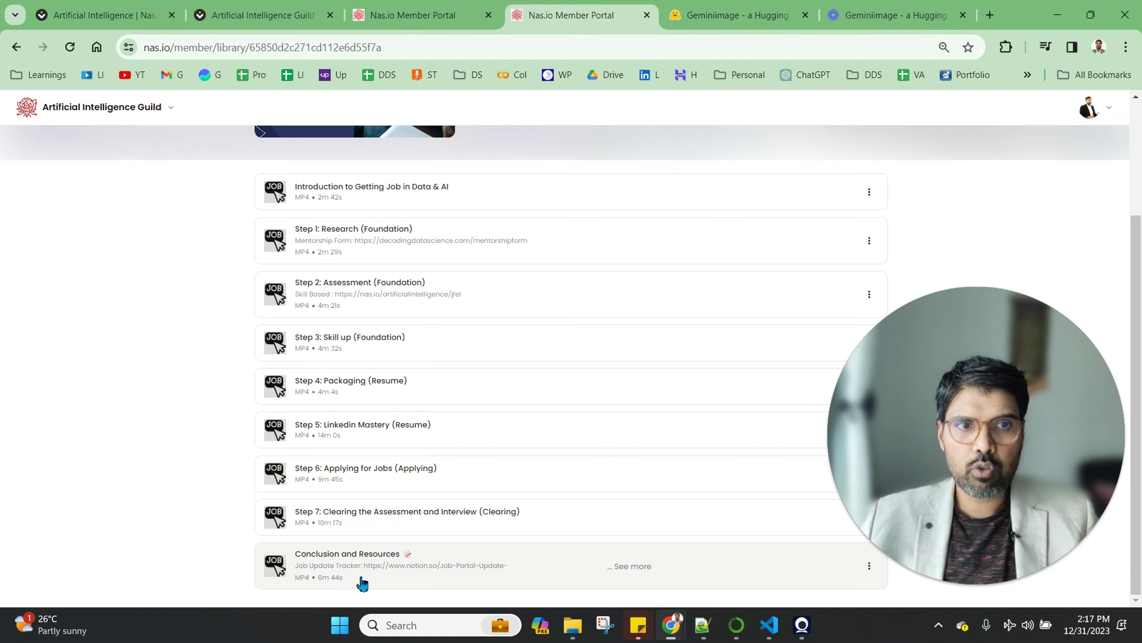
pyautogui.click(362, 583)
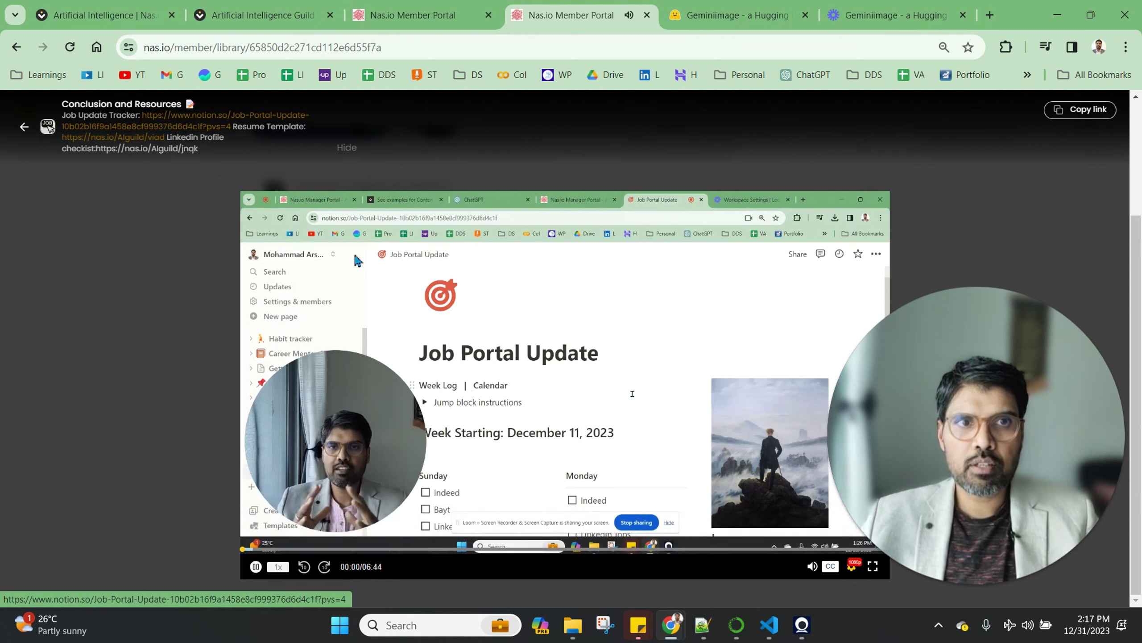
pyautogui.click(559, 291)
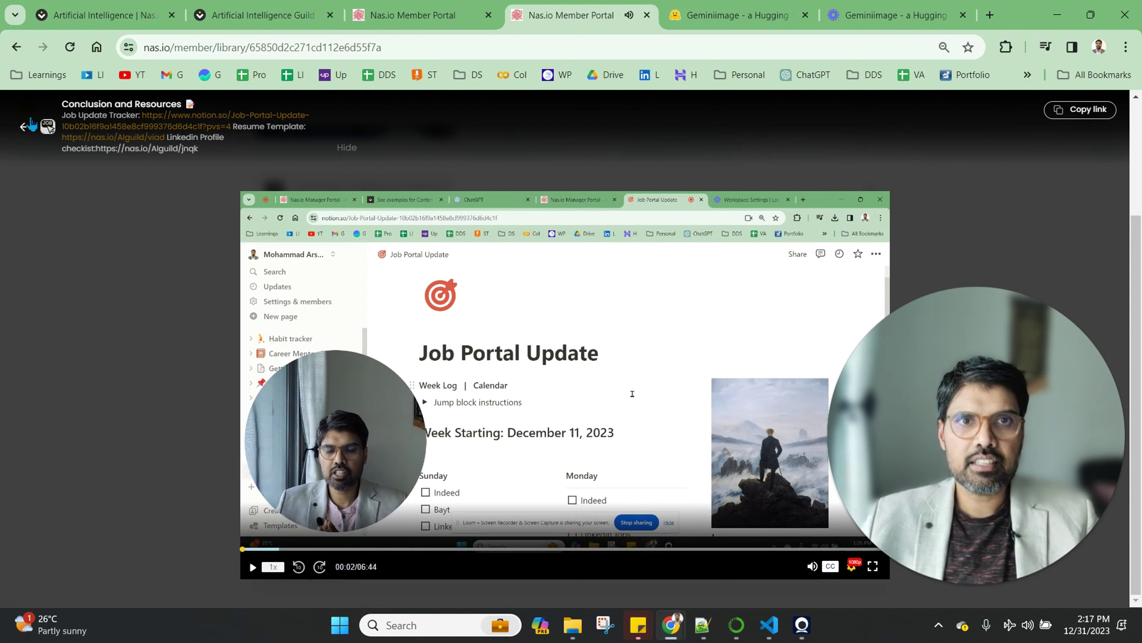
pyautogui.click(27, 129)
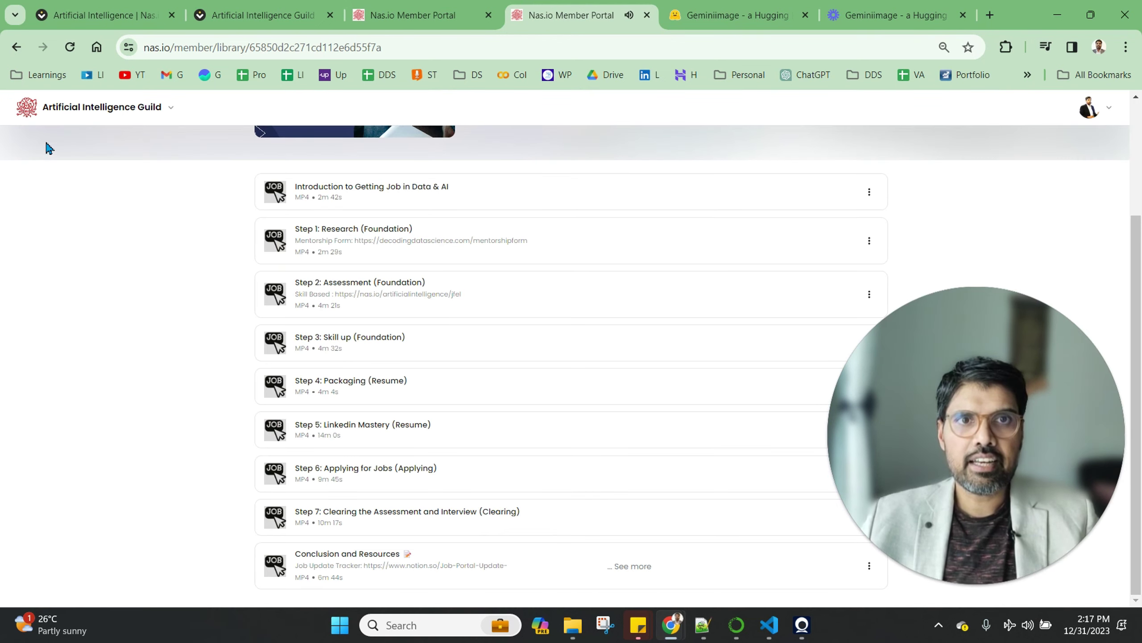
# - Browse Resume Samples, collapsing the three Data Science experience sections, then return to Content
pyautogui.click(18, 49)
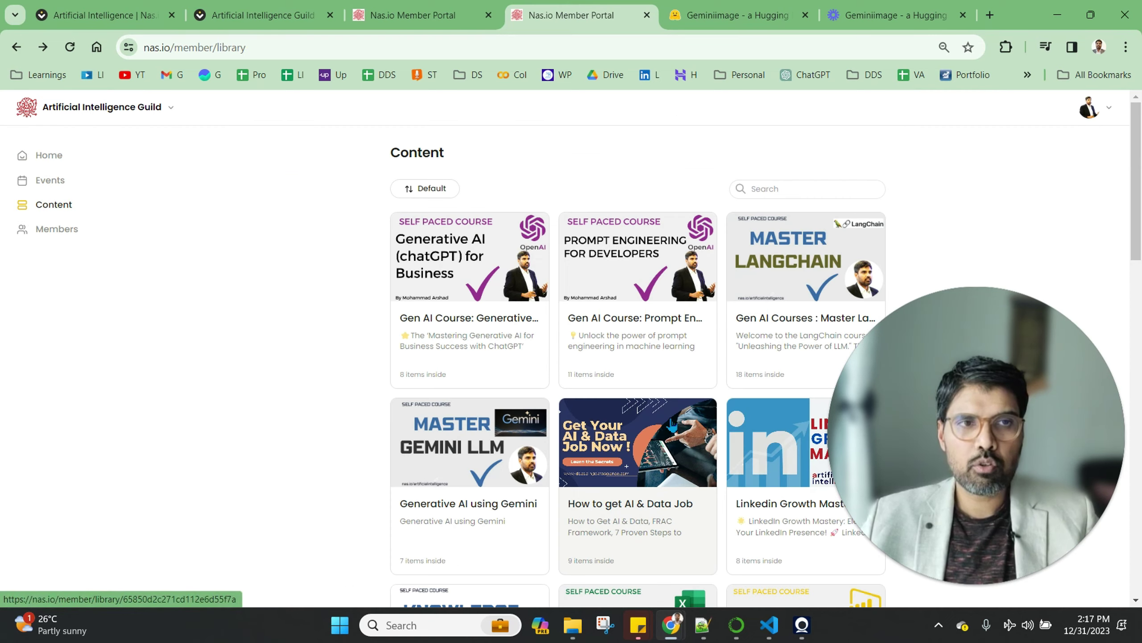
pyautogui.scroll(-6, 670, 402)
pyautogui.scroll(-3, 669, 420)
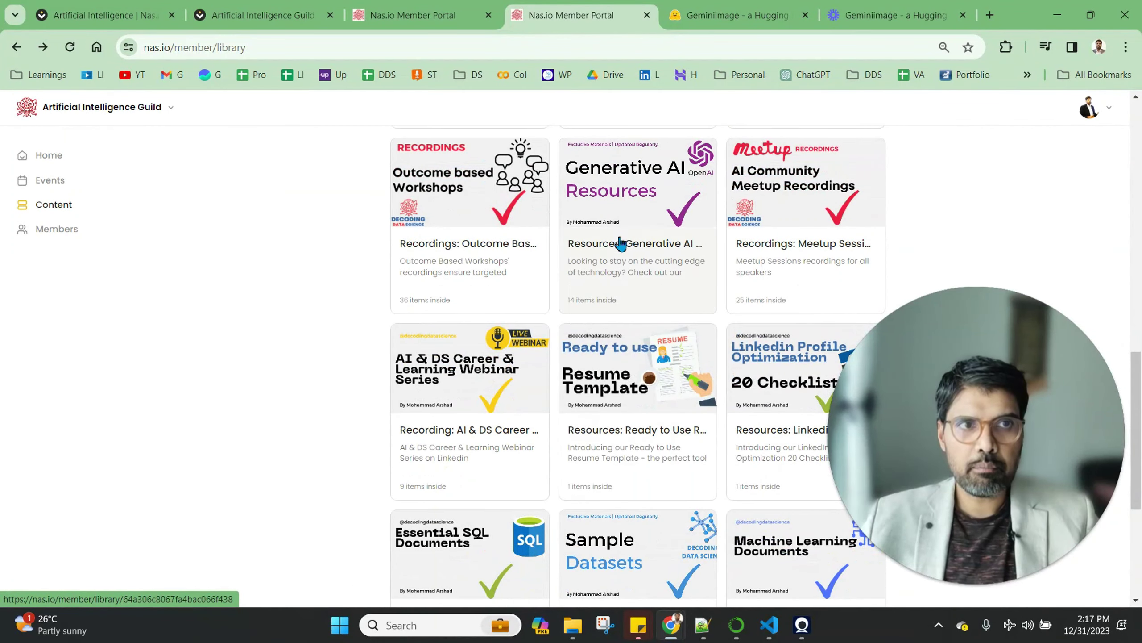
pyautogui.scroll(-3, 623, 246)
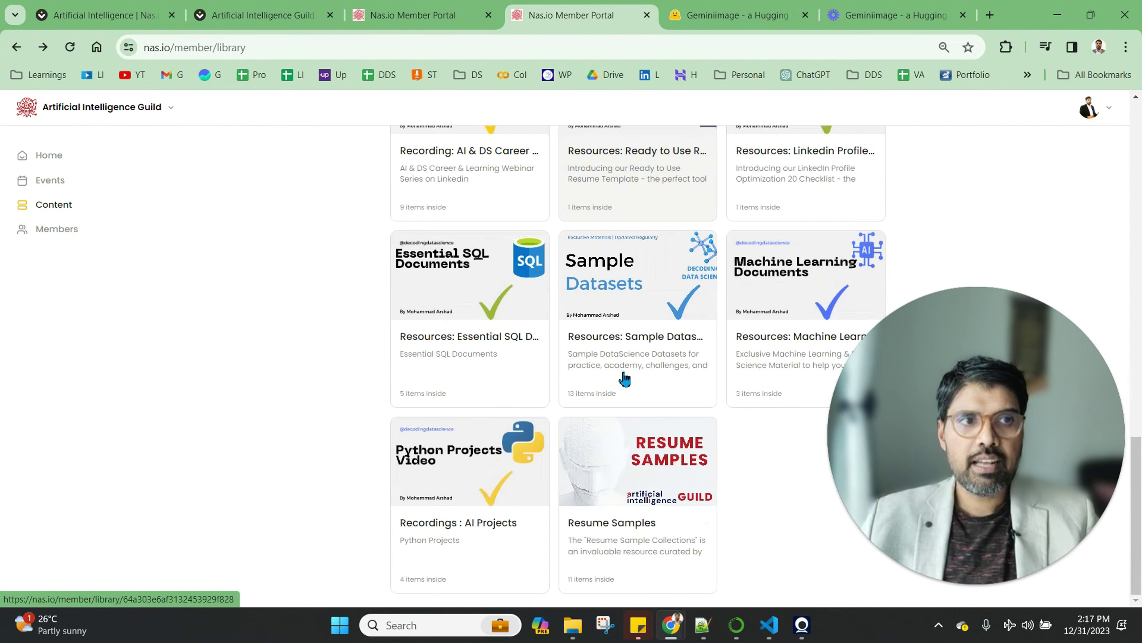
pyautogui.click(623, 472)
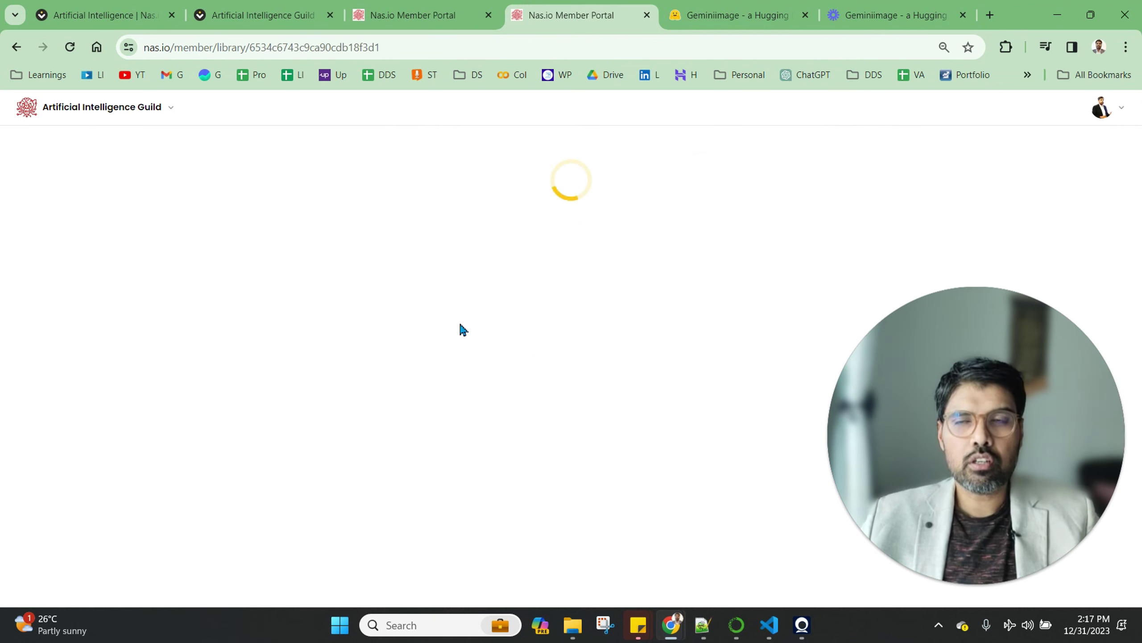
pyautogui.scroll(-3, 415, 420)
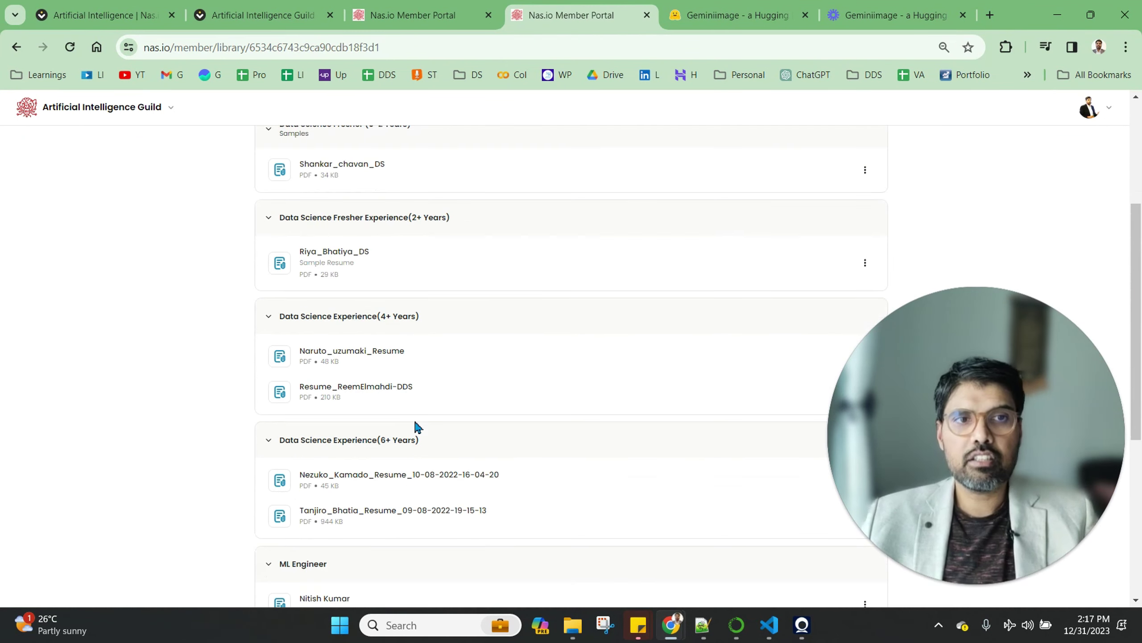
pyautogui.scroll(1, 415, 421)
pyautogui.scroll(1, 414, 427)
pyautogui.click(268, 284)
pyautogui.click(273, 325)
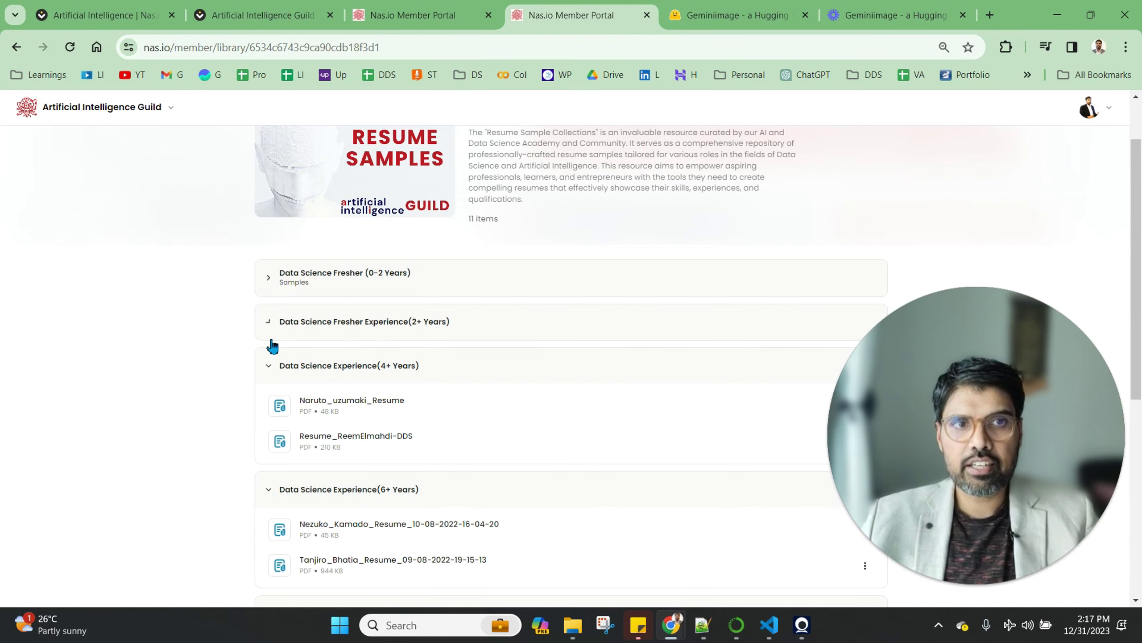
pyautogui.click(265, 376)
pyautogui.scroll(-3, 262, 500)
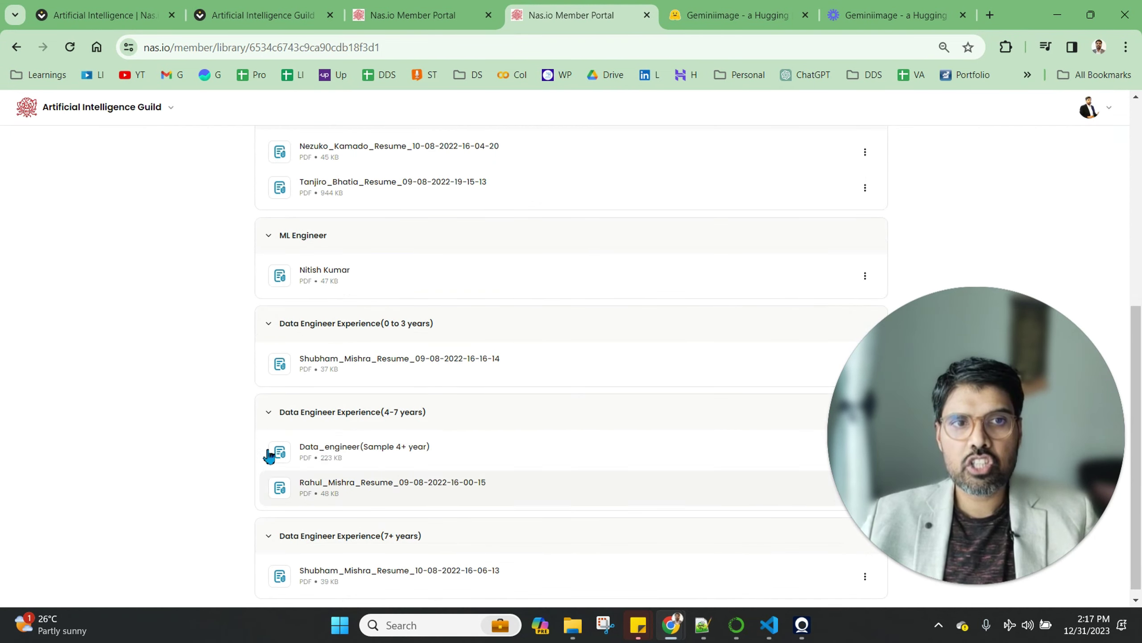
pyautogui.scroll(3, 278, 438)
pyautogui.scroll(1, 280, 370)
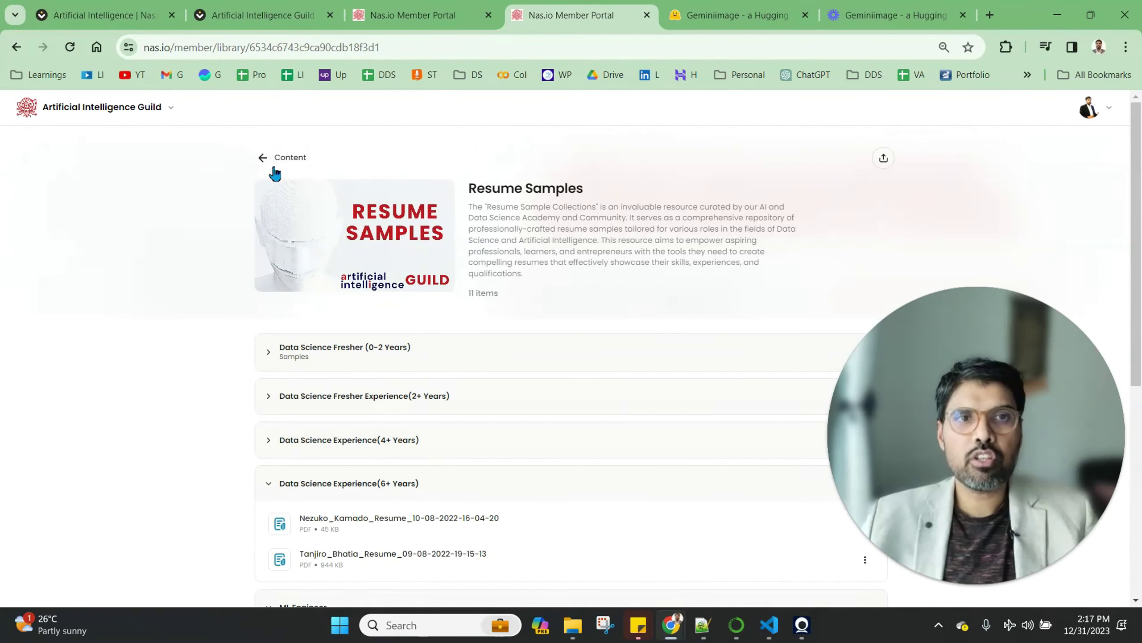
pyautogui.click(269, 169)
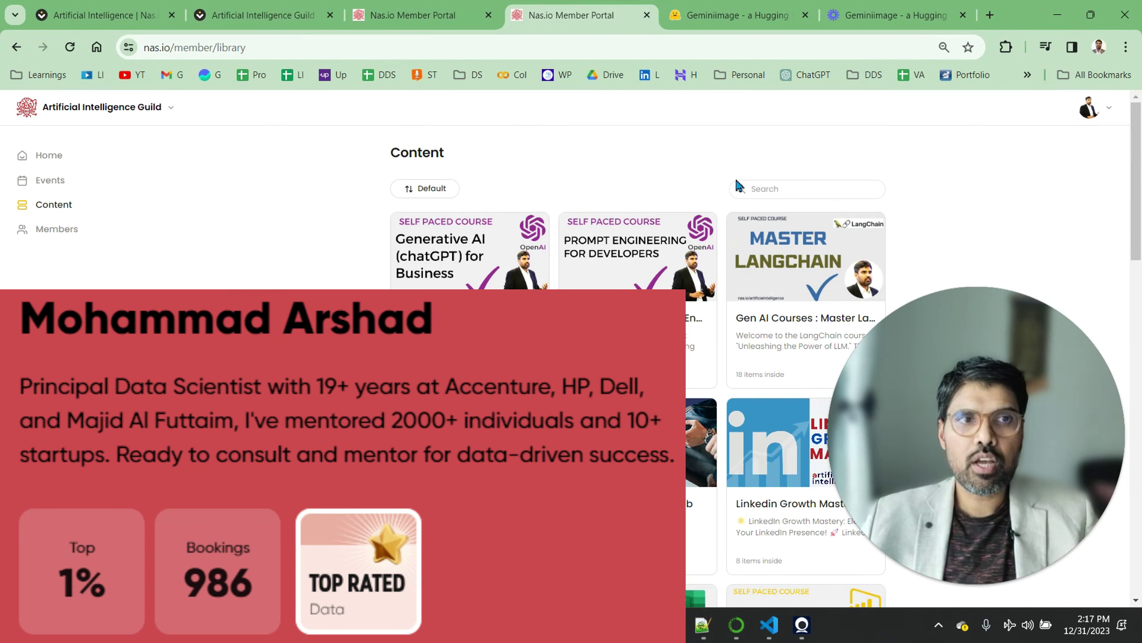
pyautogui.scroll(-3, 810, 411)
pyautogui.scroll(-1, 811, 410)
pyautogui.scroll(-2, 810, 411)
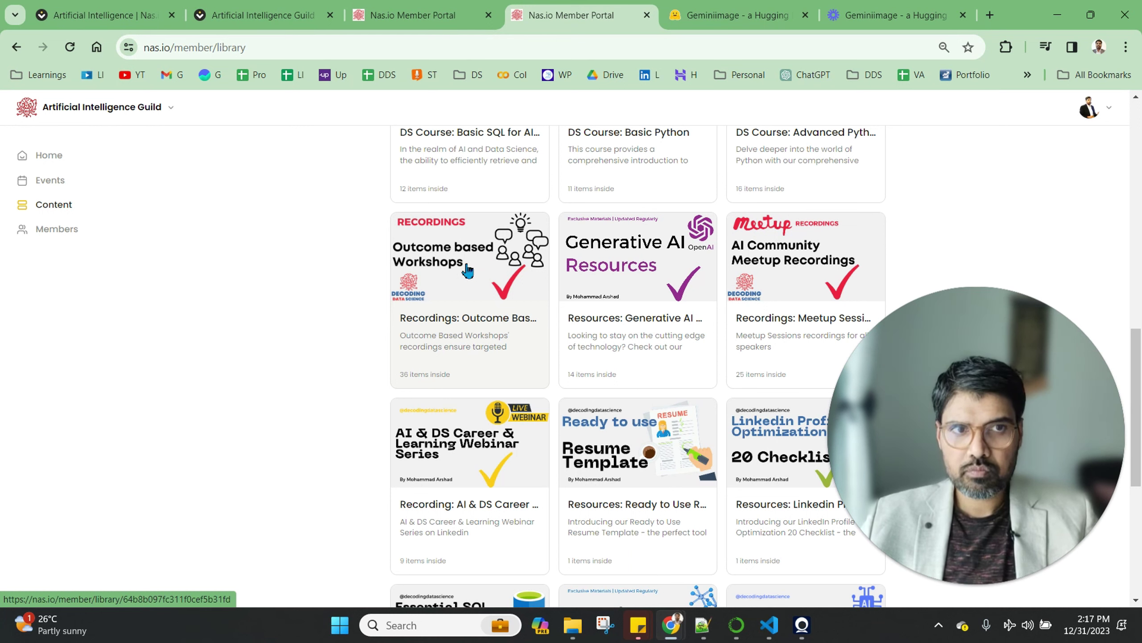
# - Open the Outcome Based Workshops collection and browse its 36 video recordings and workshop materials
pyautogui.click(466, 270)
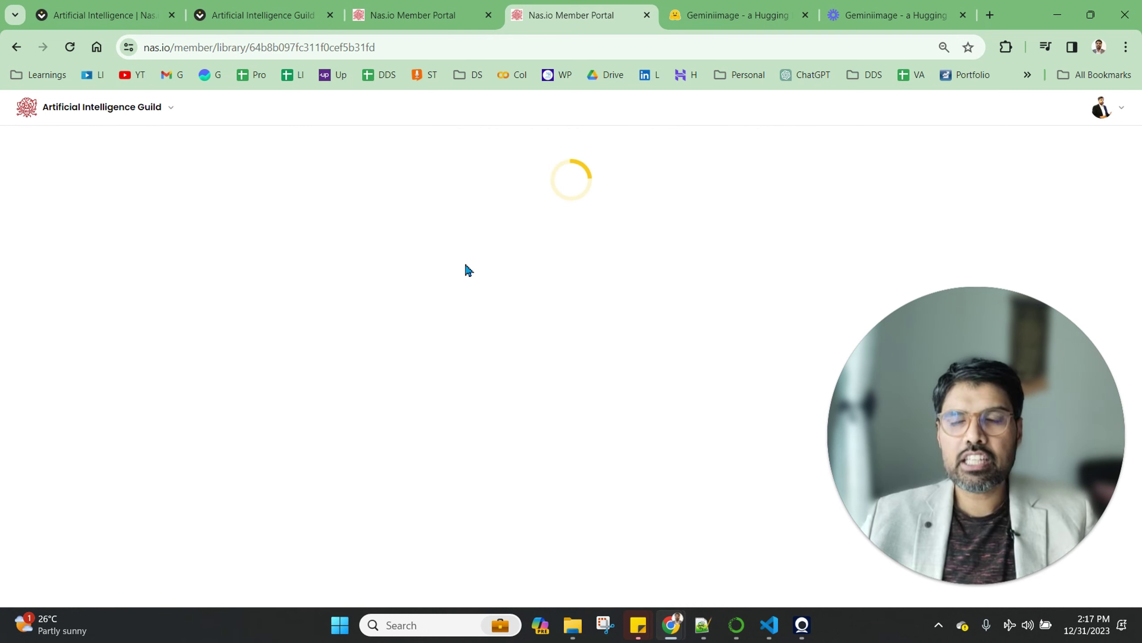
pyautogui.scroll(-2, 510, 382)
pyautogui.scroll(2, 512, 415)
pyautogui.scroll(1, 505, 402)
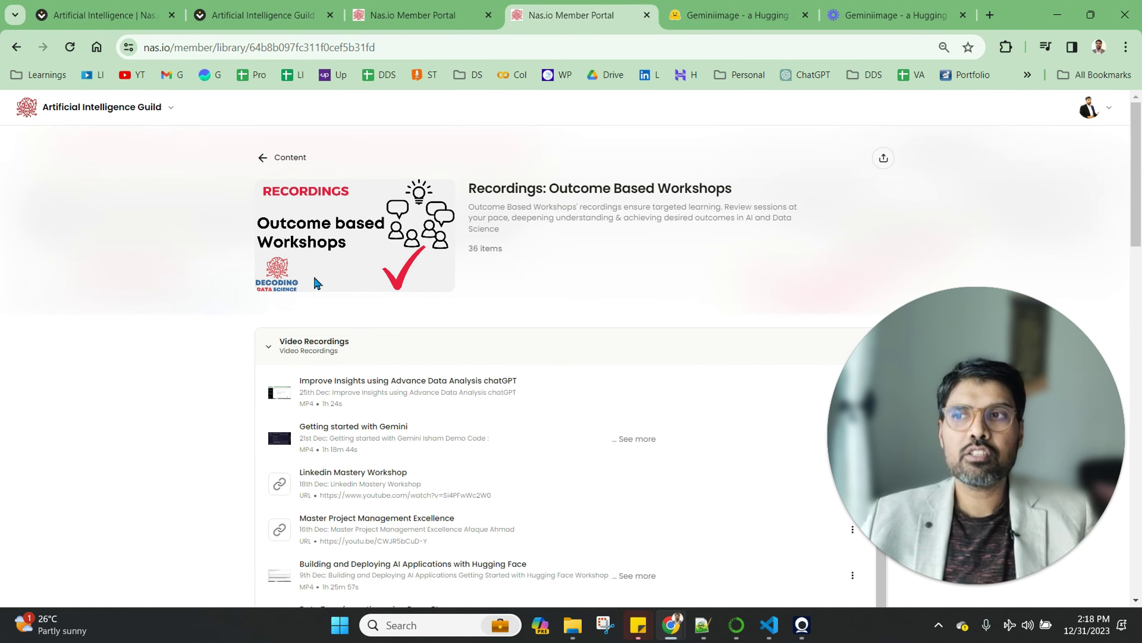
pyautogui.scroll(-1, 314, 284)
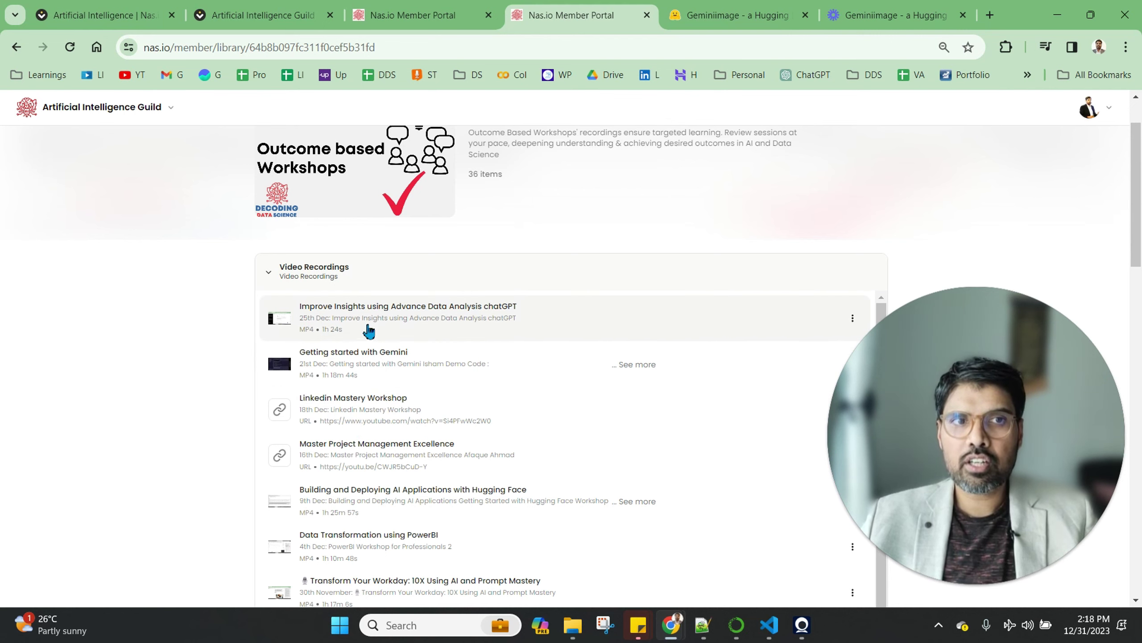
pyautogui.scroll(-2, 371, 348)
pyautogui.scroll(-3, 371, 348)
pyautogui.scroll(-3, 140, 434)
pyautogui.scroll(-2, 173, 438)
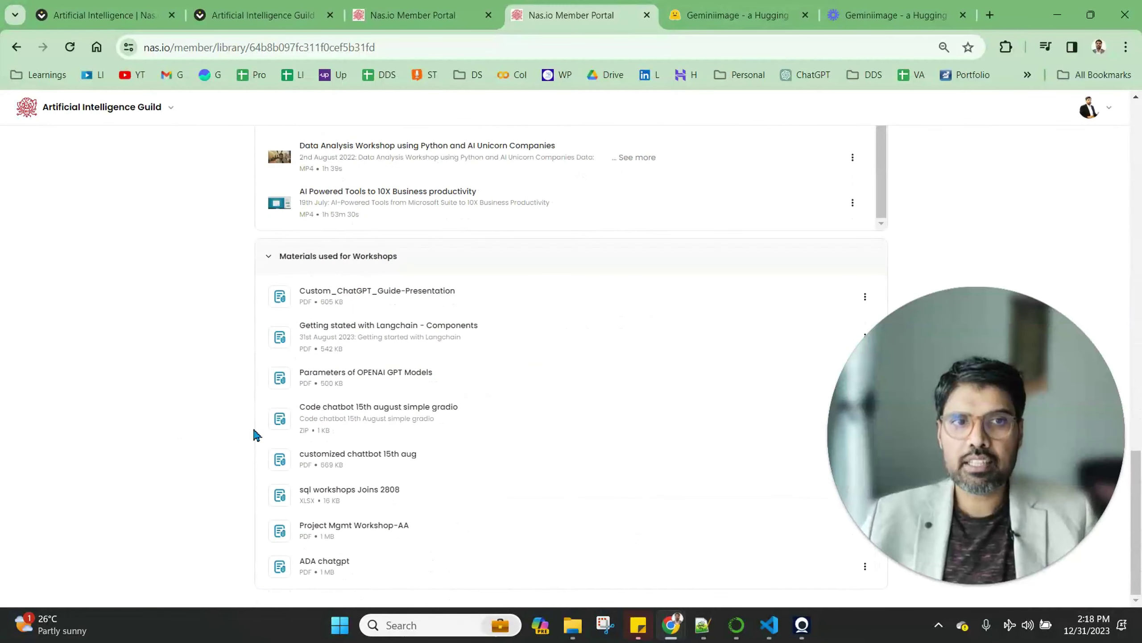
pyautogui.scroll(-2, 253, 434)
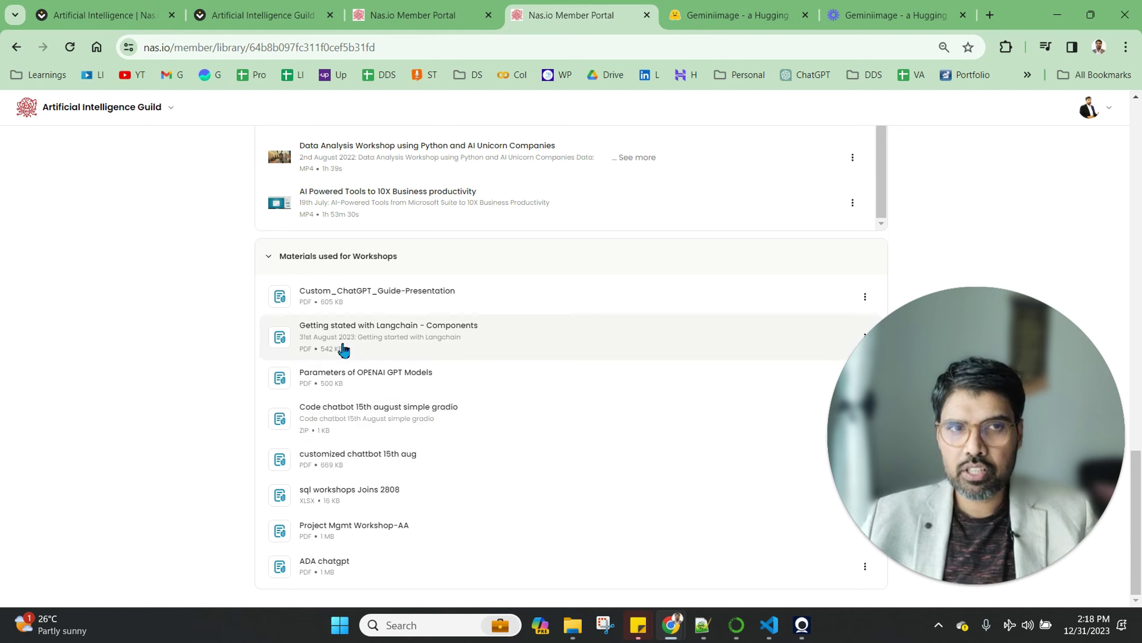
pyautogui.scroll(3, 525, 394)
pyautogui.scroll(5, 524, 394)
pyautogui.scroll(3, 524, 394)
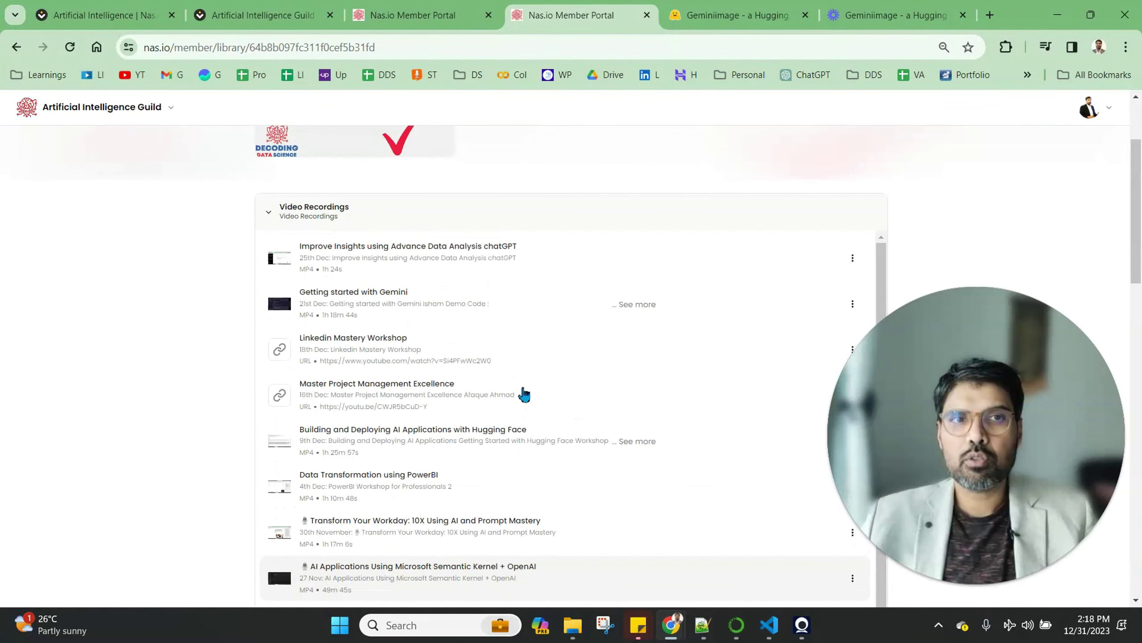
pyautogui.scroll(2, 524, 394)
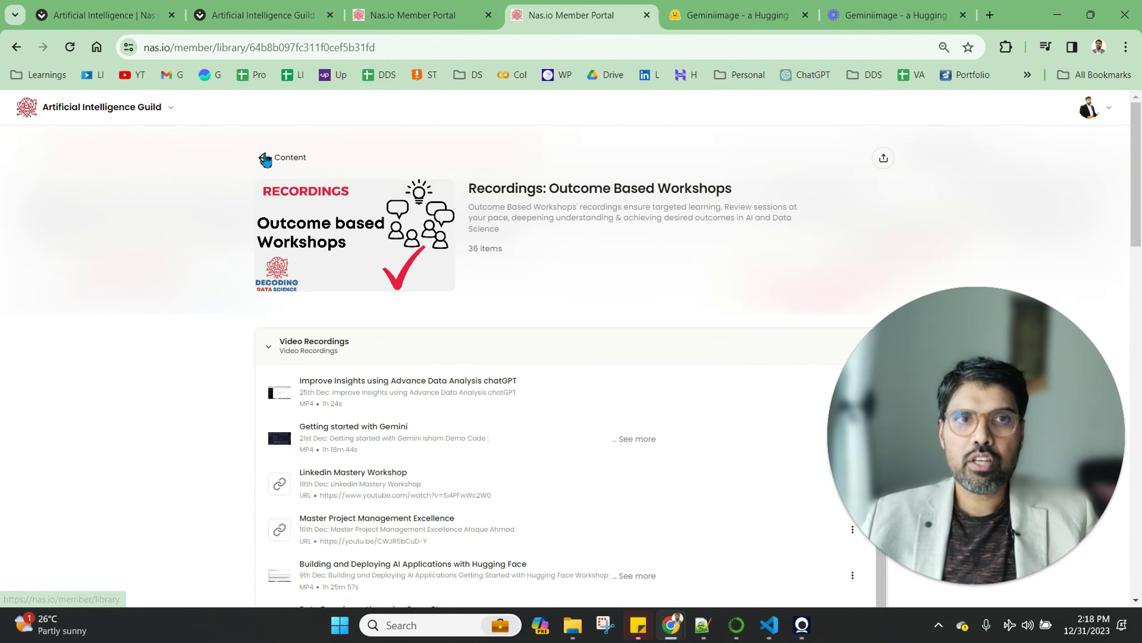
# - Return to the Content library and scroll to the recordings, Generative AI and resume template cards
pyautogui.click(279, 183)
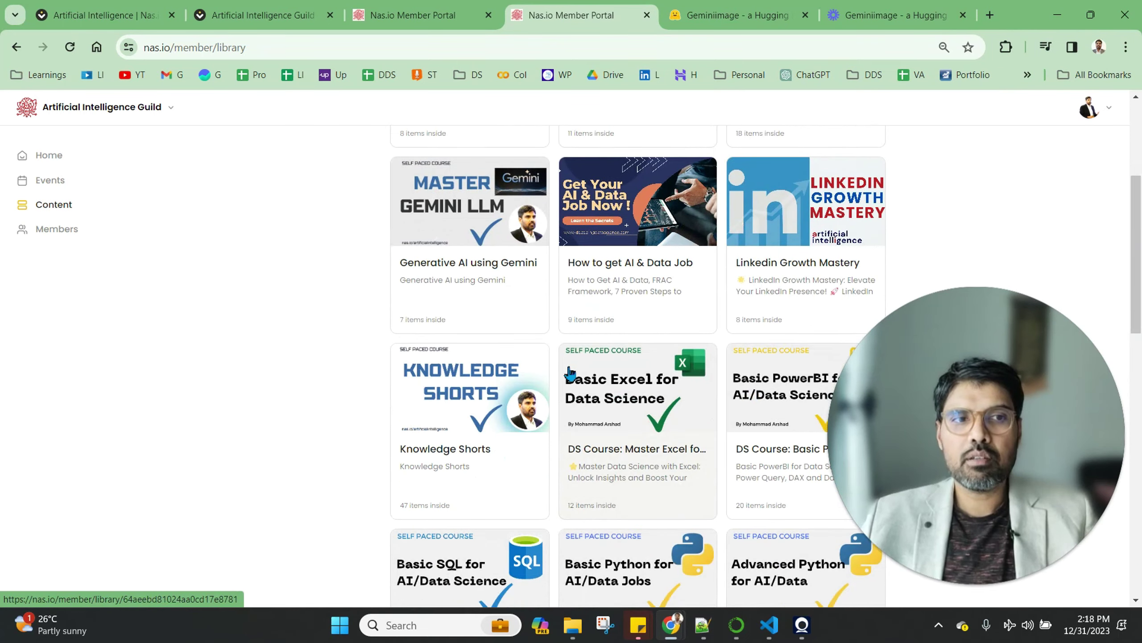
pyautogui.scroll(-2, 571, 374)
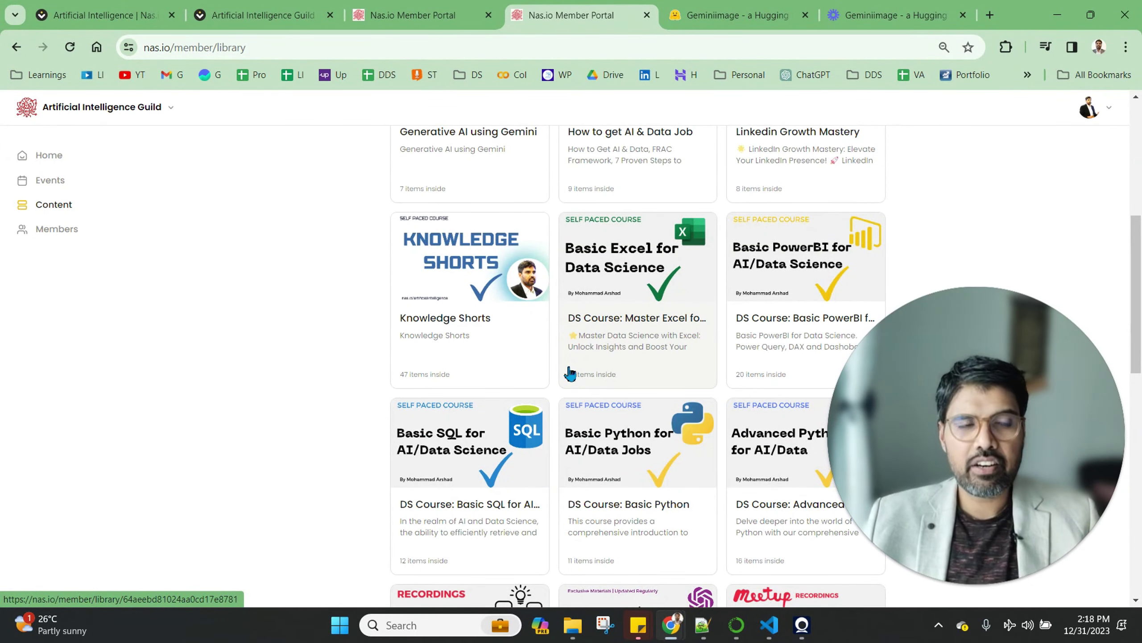
pyautogui.scroll(-1, 570, 374)
pyautogui.scroll(-3, 571, 373)
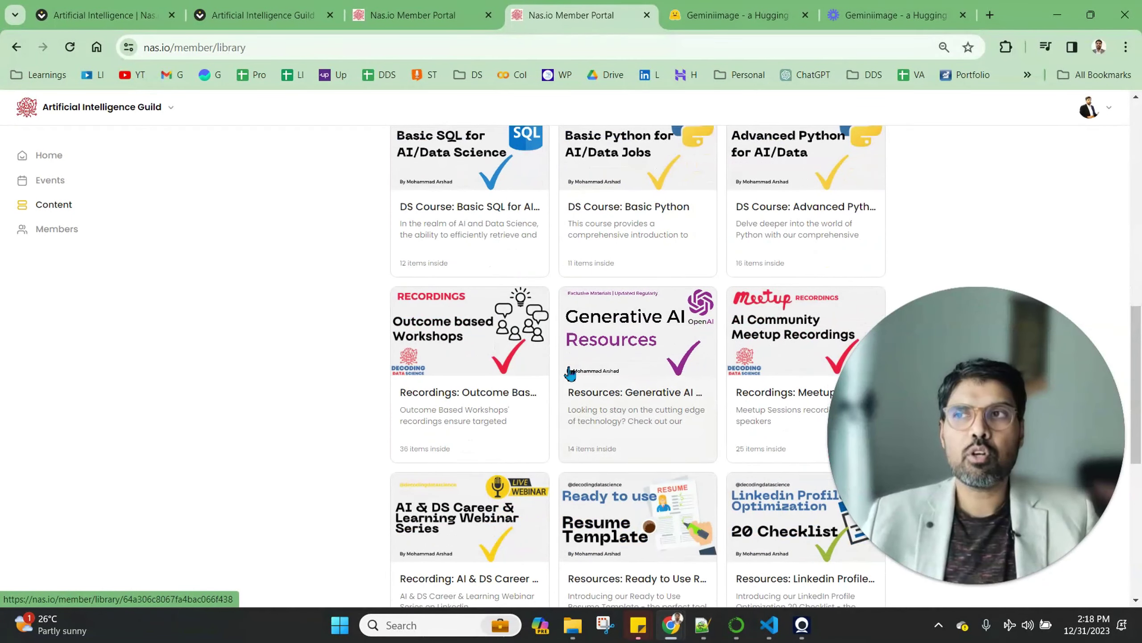